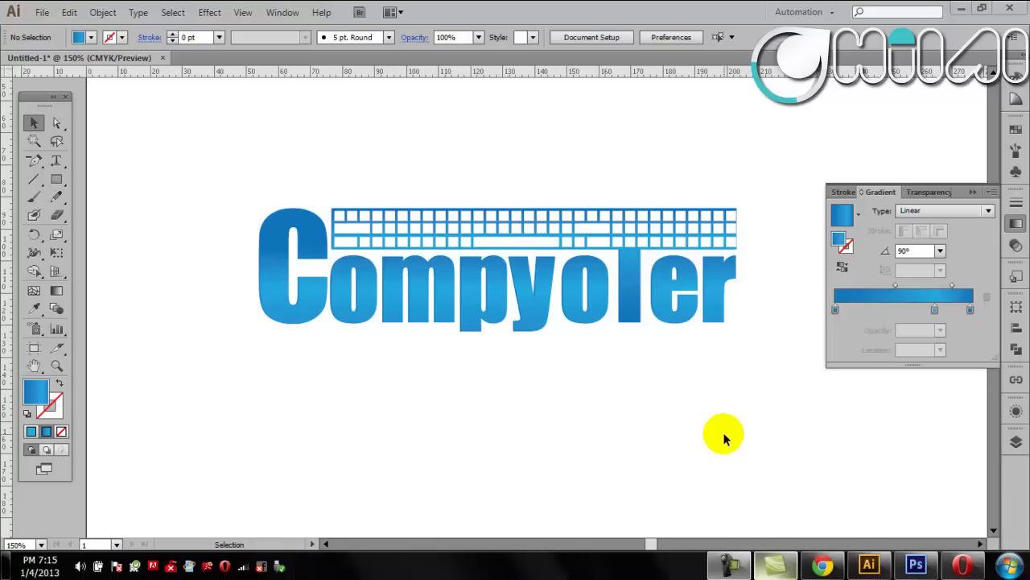
Move the blue Compyoter logo group off the artboard to its left, leaving the artboard empty.
left_click_drag(181, 112, 787, 397)
left_click(789, 393)
left_click(715, 294)
left_click_drag(701, 287, 651, 269)
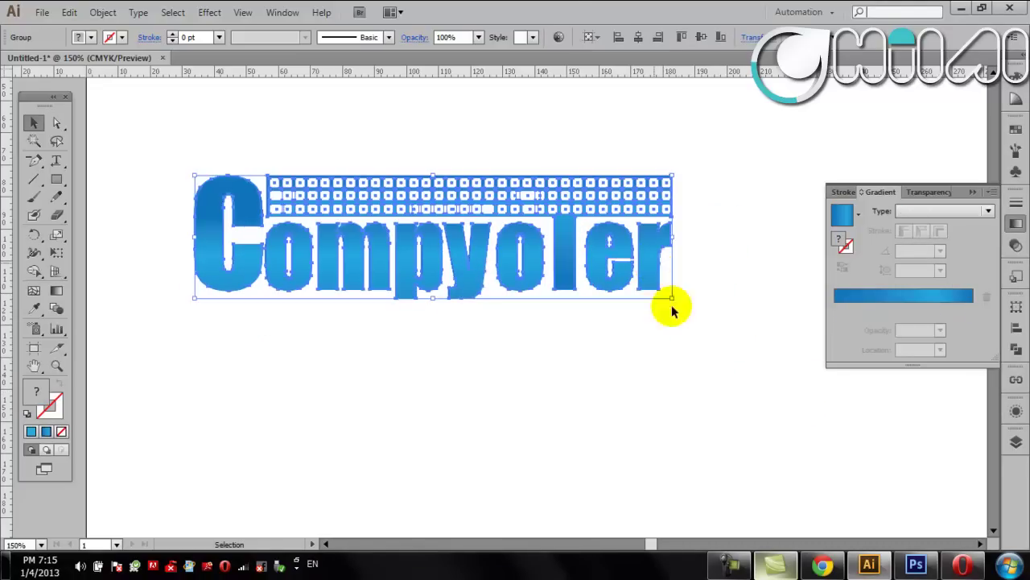
key("ctrl+minus")
key("ctrl+minus")
left_click_drag(682, 322, 409, 315)
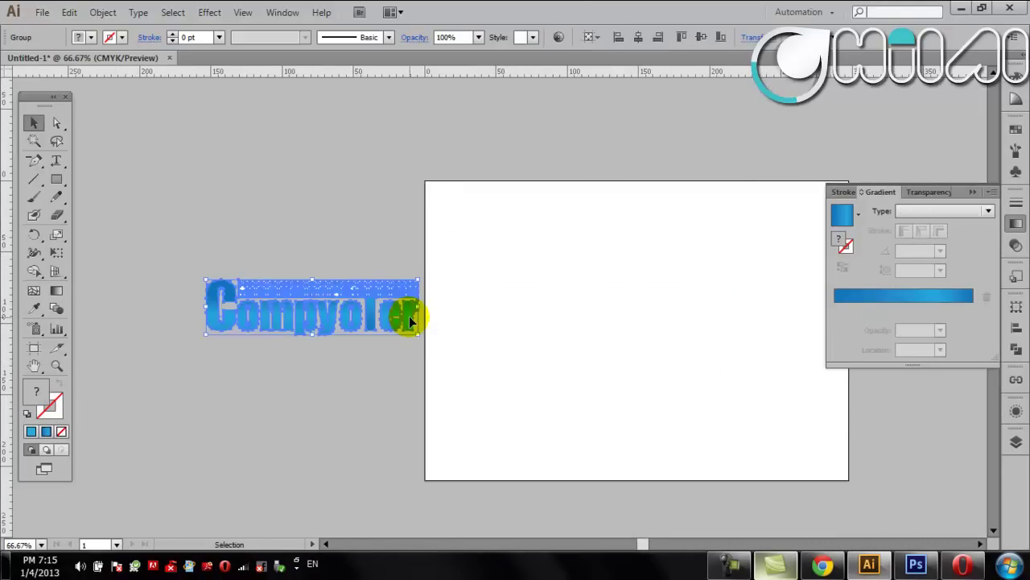
left_click(556, 318)
left_click_drag(708, 406, 600, 407)
left_click(34, 365)
Fit the artboard in the window and type 'compyoter' as a new text object on it.
double_click(36, 365)
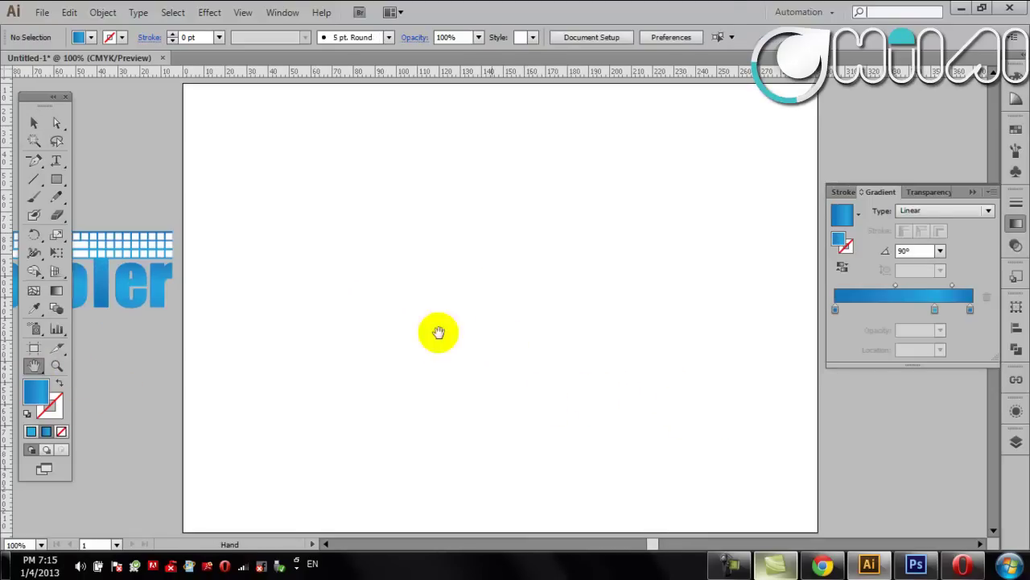
left_click(56, 160)
left_click(377, 295)
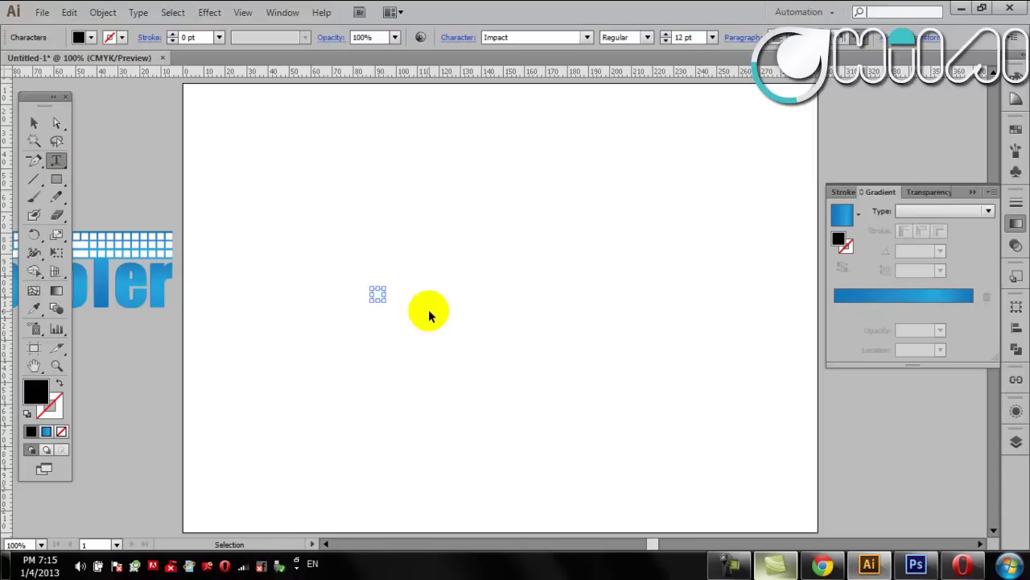
left_click(34, 123)
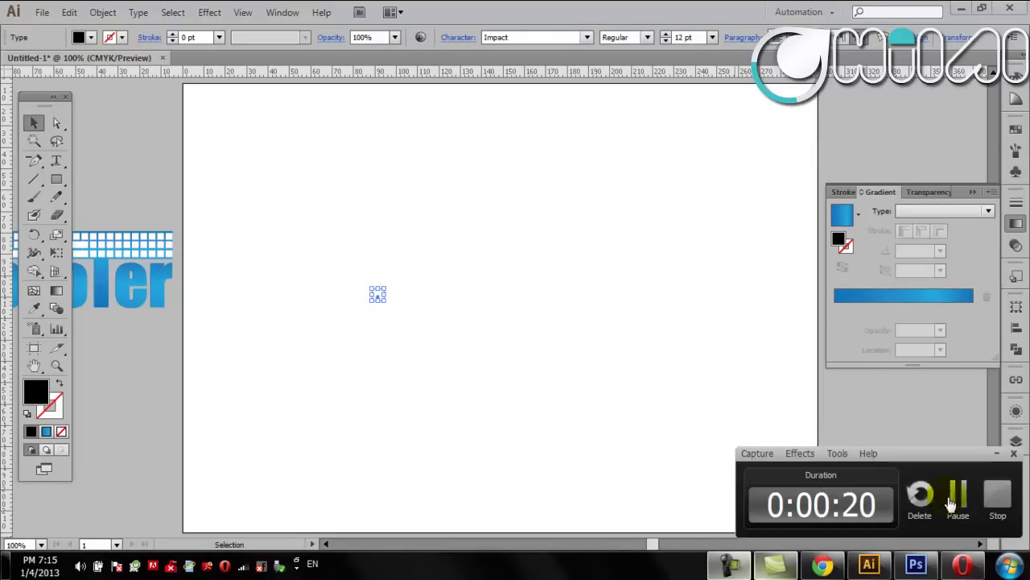
Enlarge the compyoter text to 69.13 pt and move it up and left.
left_click(414, 298)
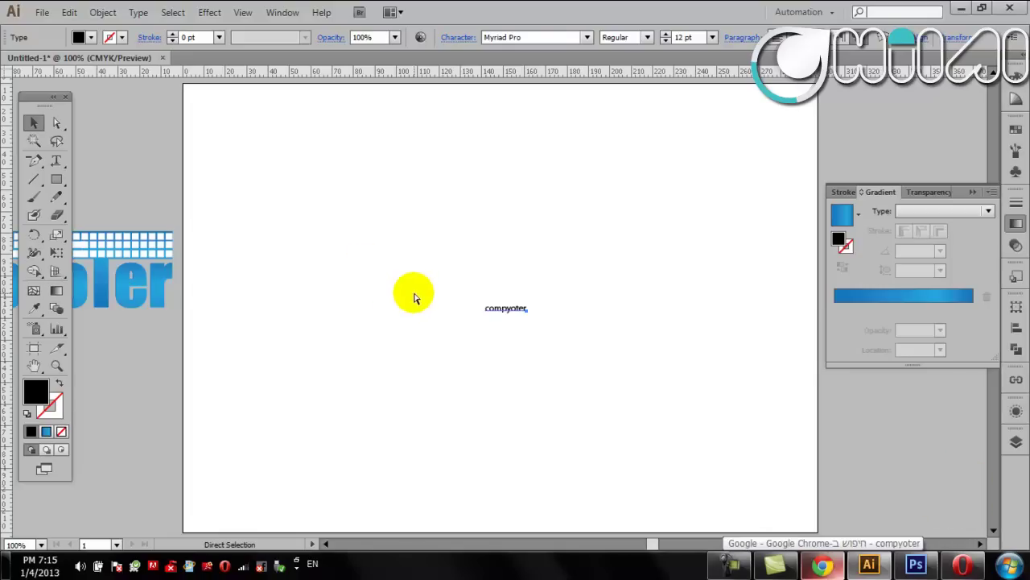
key("ctrl+a")
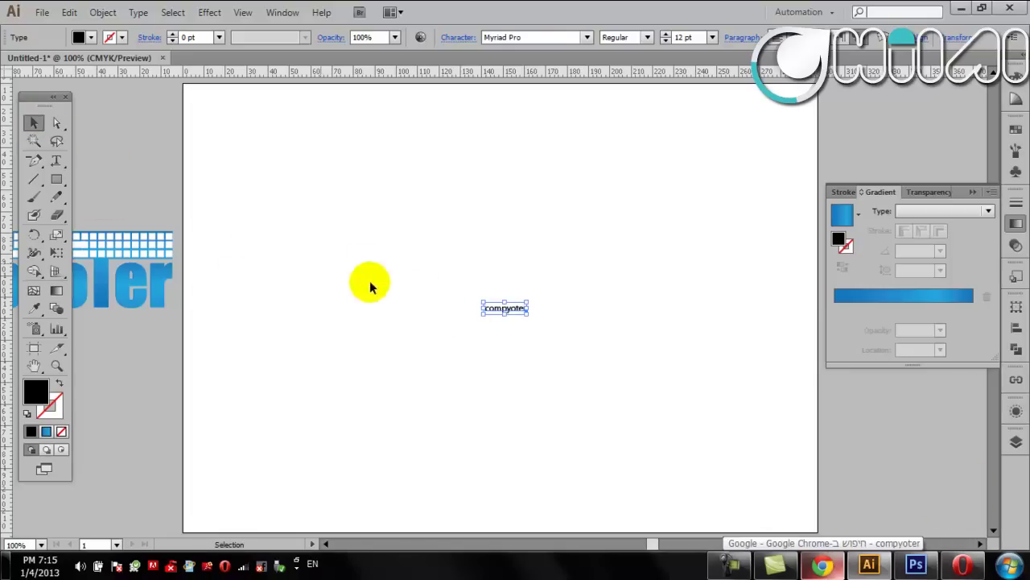
left_click(528, 307, "shift")
left_click(528, 308)
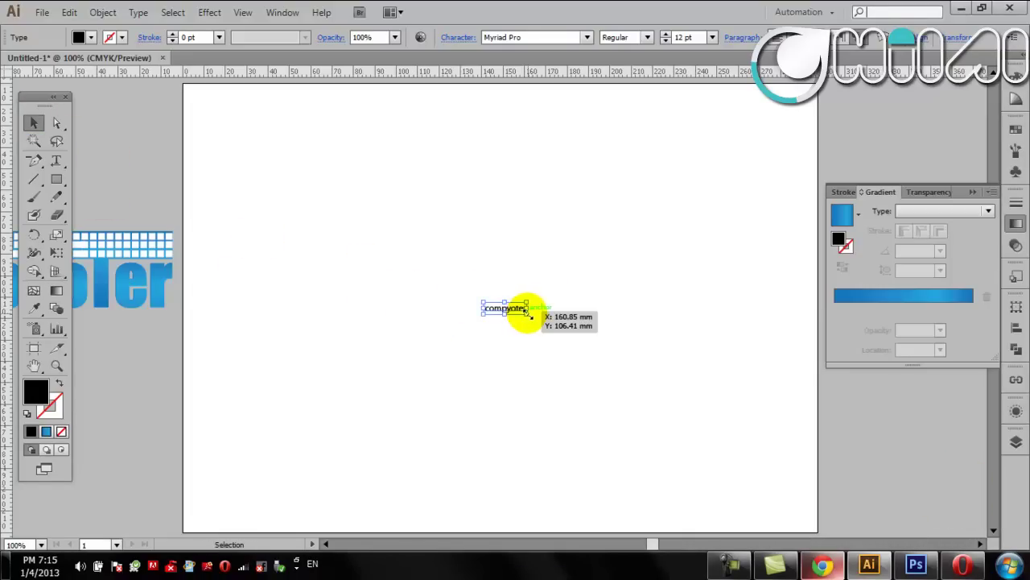
left_click_drag(524, 305, 724, 452)
left_click_drag(650, 340, 589, 302)
Try Modern No. 20, then Adobe Caslon Pro, on the compyoter text.
left_click(536, 34)
type("Mongolian Baiti")
key("Up")
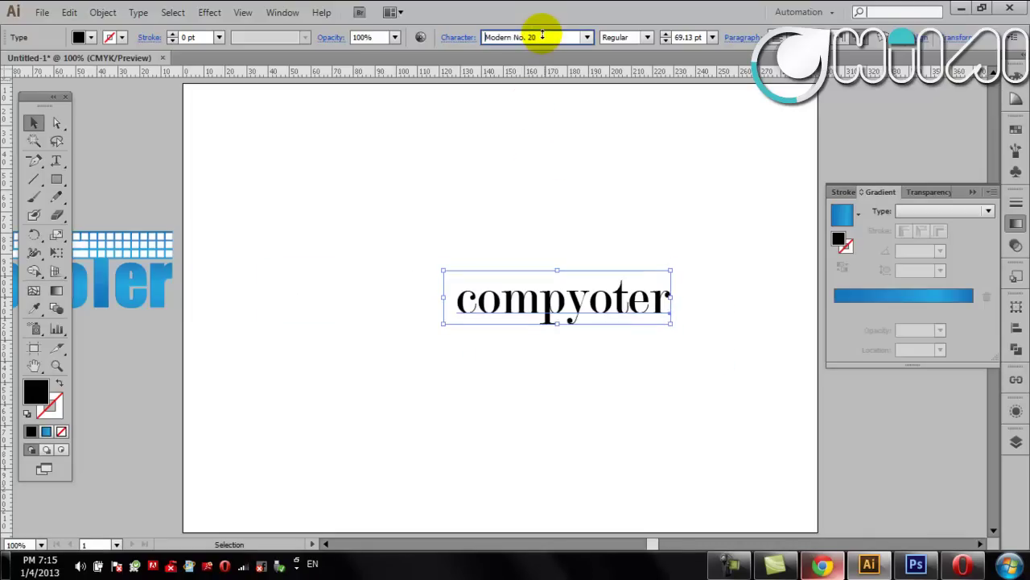
left_click(590, 38)
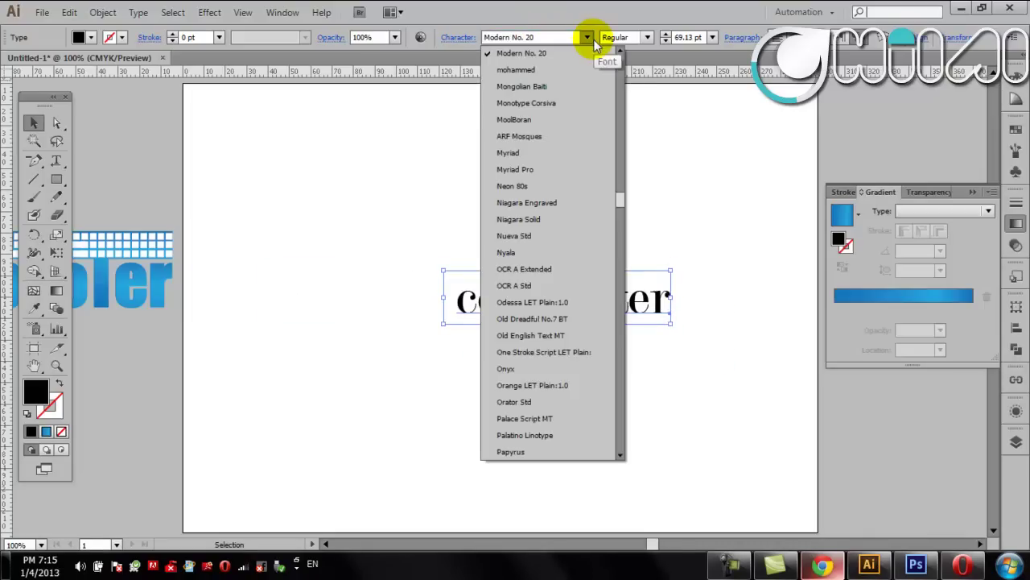
left_click(621, 202)
left_click_drag(620, 202, 624, 48)
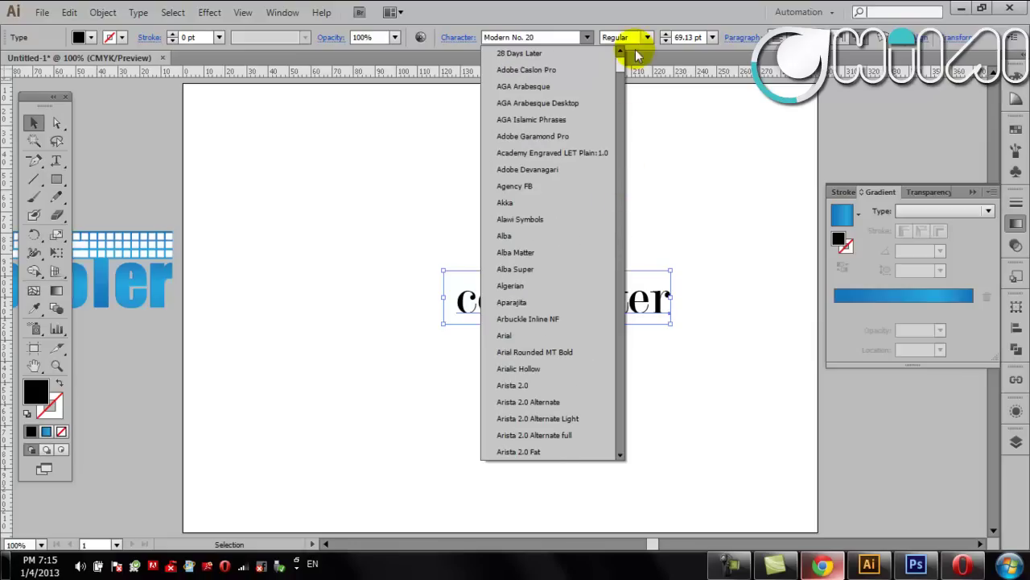
left_click(560, 73)
Preview fonts from AGA Arabesque Desktop and Agency FB through Bickham Script Pro and Bodoni MT.
left_click(523, 37)
type("abesque")
key("Down")
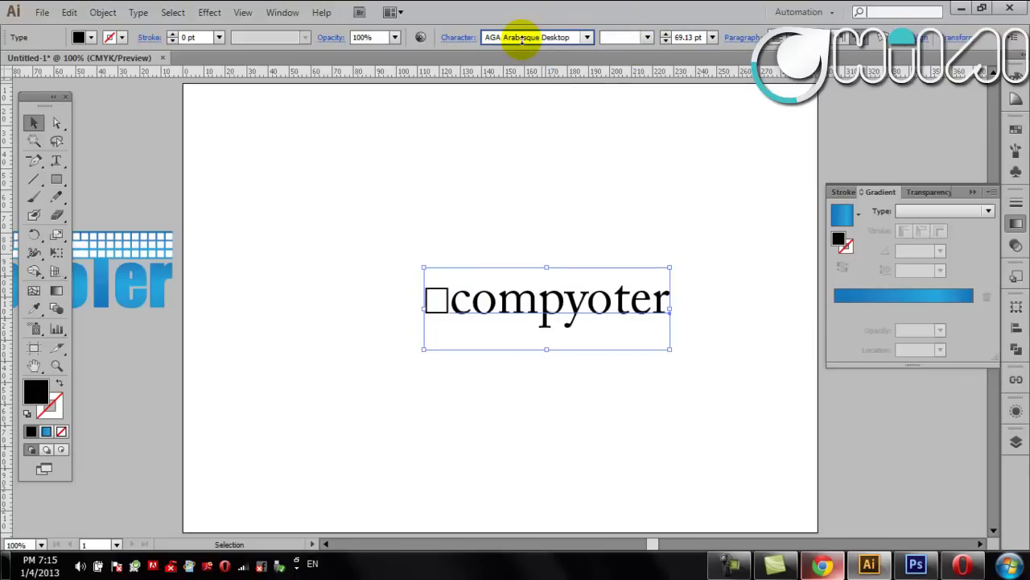
key("Down")
key("Down")
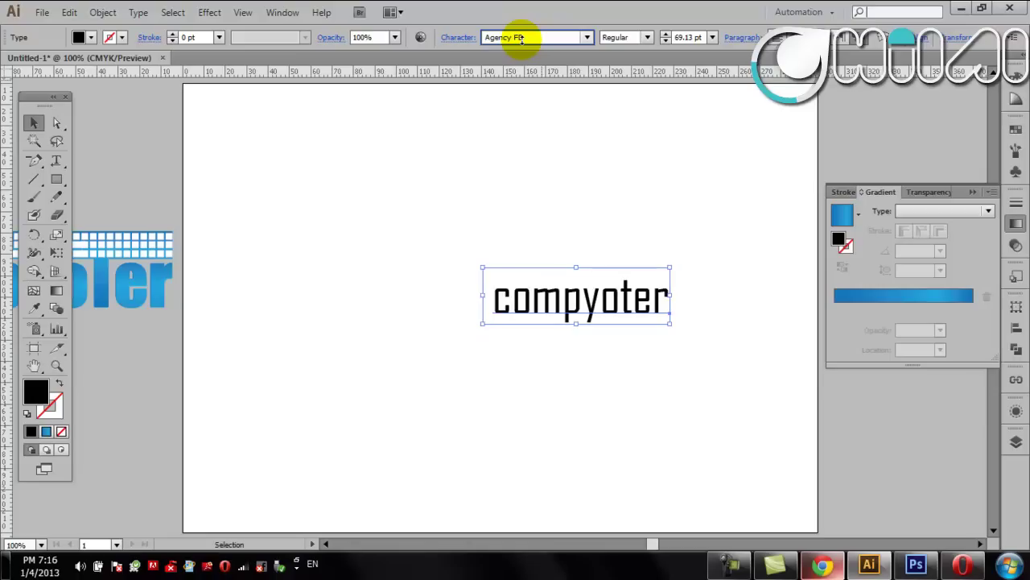
key("Down")
key("Down")
key("Down")
key("Down")
key("Down")
key("Down")
key("Down")
key("Down")
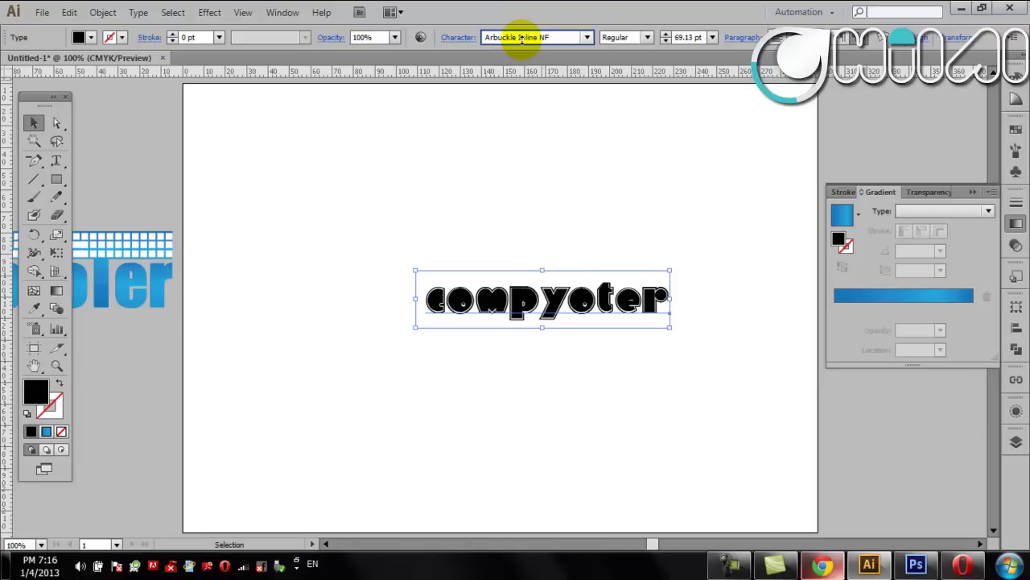
key("Down")
key("Down")
key("Down")
key("Down")
key("Down")
key("Down")
key("Down")
key("Down")
key("Down")
key("Down")
key("Down")
key("Down")
key("Down")
key("Down")
key("Down")
key("Up")
key("Down")
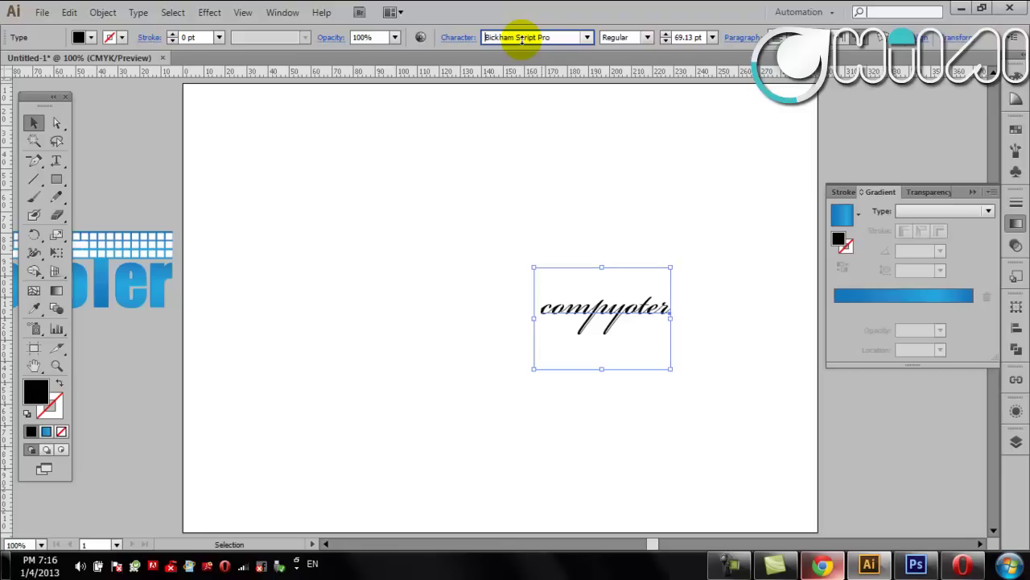
key("Up")
key("Down")
key("Down")
key("Down")
key("Down")
key("Down")
key("Down")
key("Down")
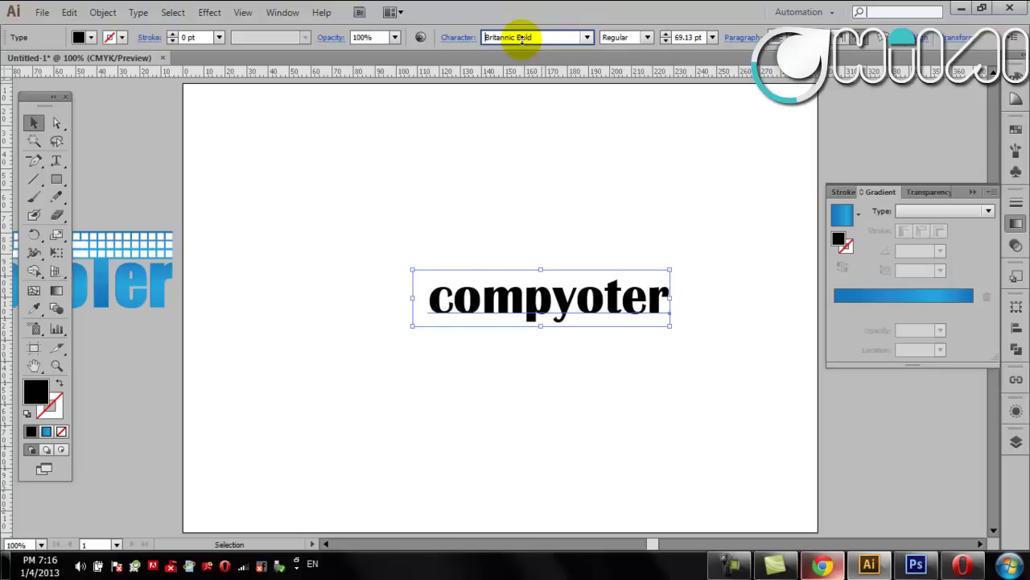
Preview fonts from Bushido through Cooper Std Black, settling on Franklin Gothic Demi Cond.
key("Down")
key("Down")
key("Down")
key("Down")
key("Down")
key("Down")
key("Down")
key("Down")
key("Down")
key("Down")
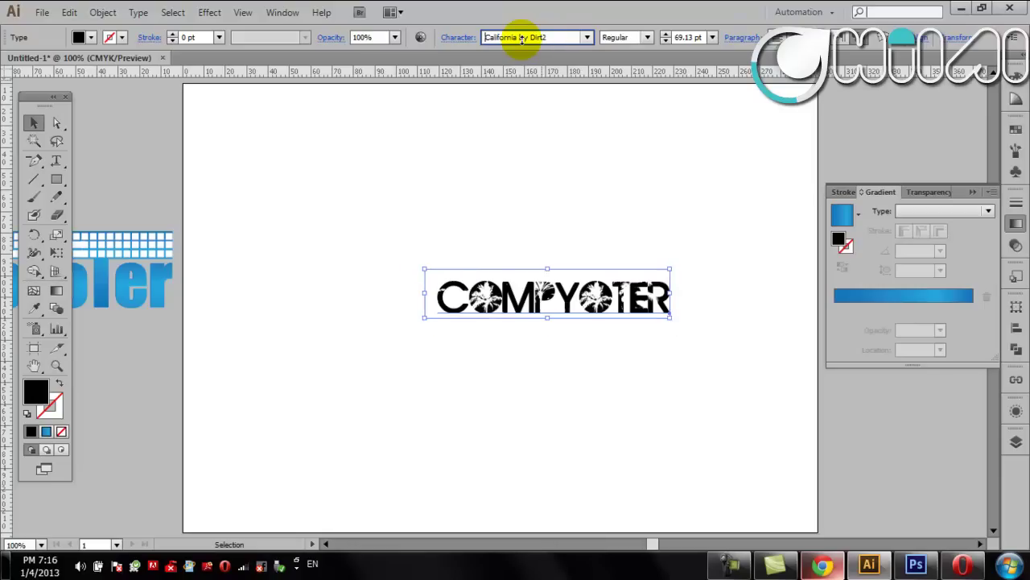
key("Down")
key("Down")
key("Down")
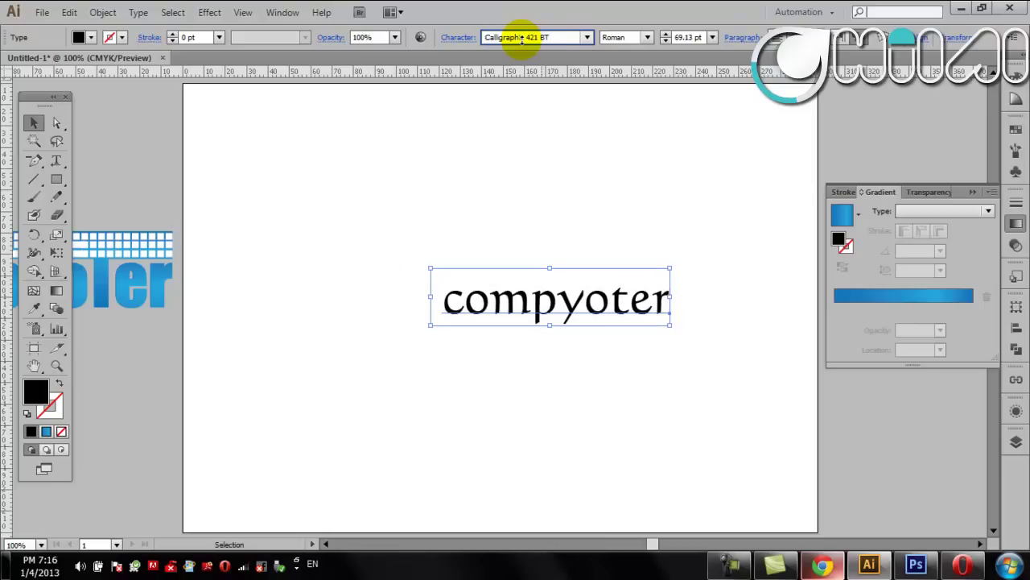
key("Down")
key("Down")
key("Down")
key("Down")
key("Down")
key("Down")
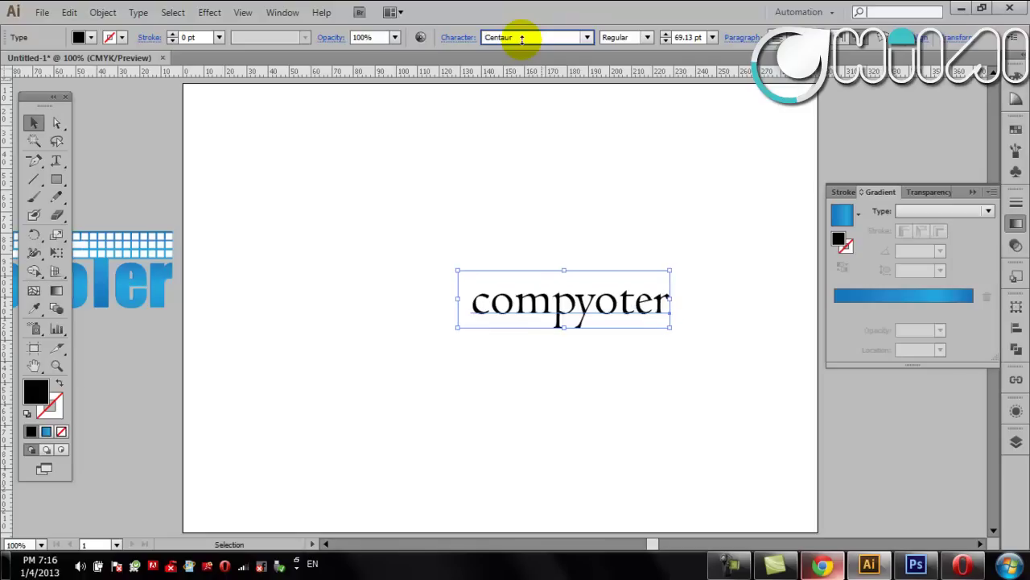
key("Down")
key("Down")
key("Down")
key("Down")
key("Down")
key("Down")
key("Down")
key("Down")
key("Down")
key("Down")
key("Down")
key("Down")
key("Down")
key("Down")
key("Down")
key("Down")
key("Down")
key("Down")
key("Down")
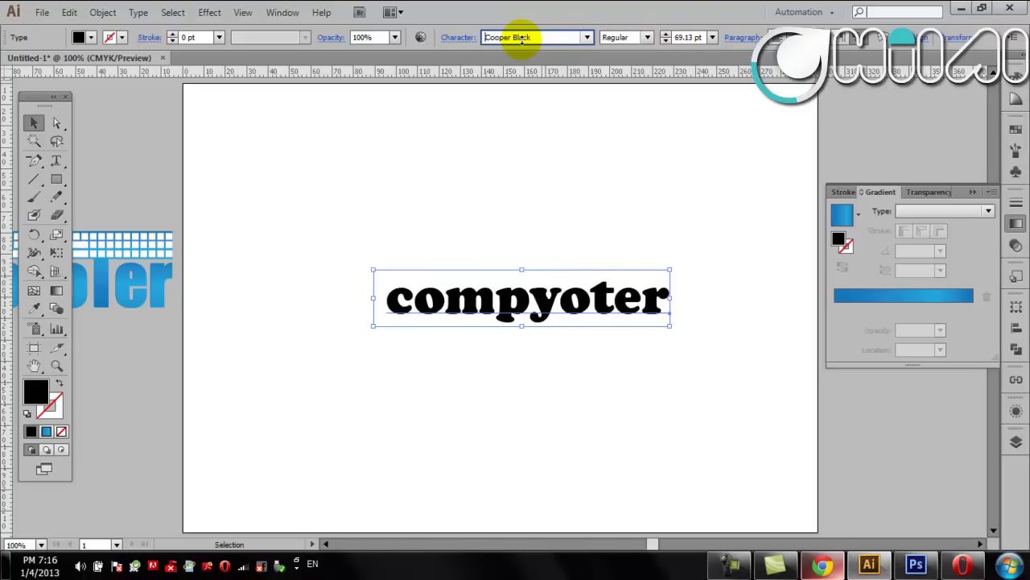
key("Down")
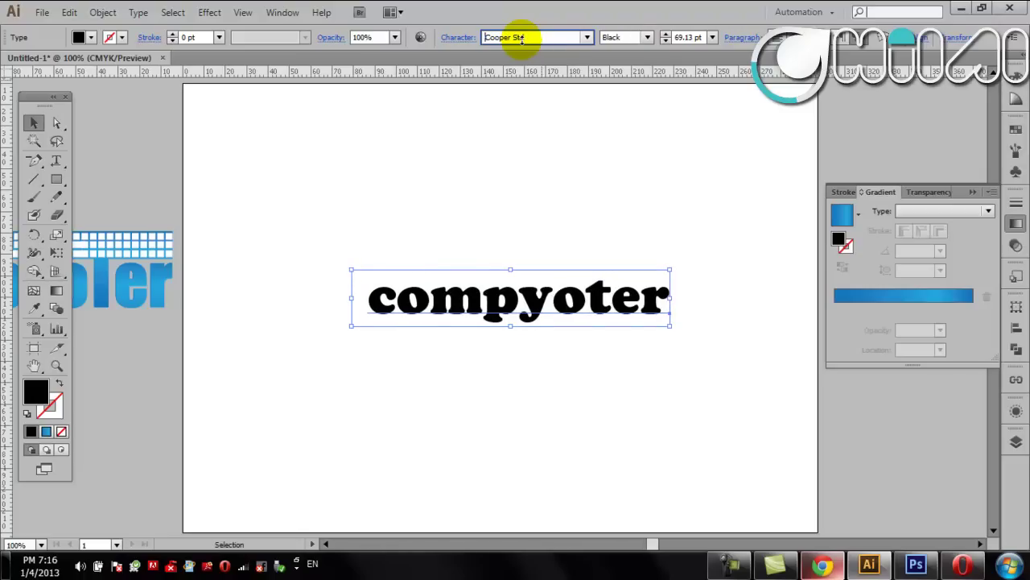
key("Down")
key("Down")
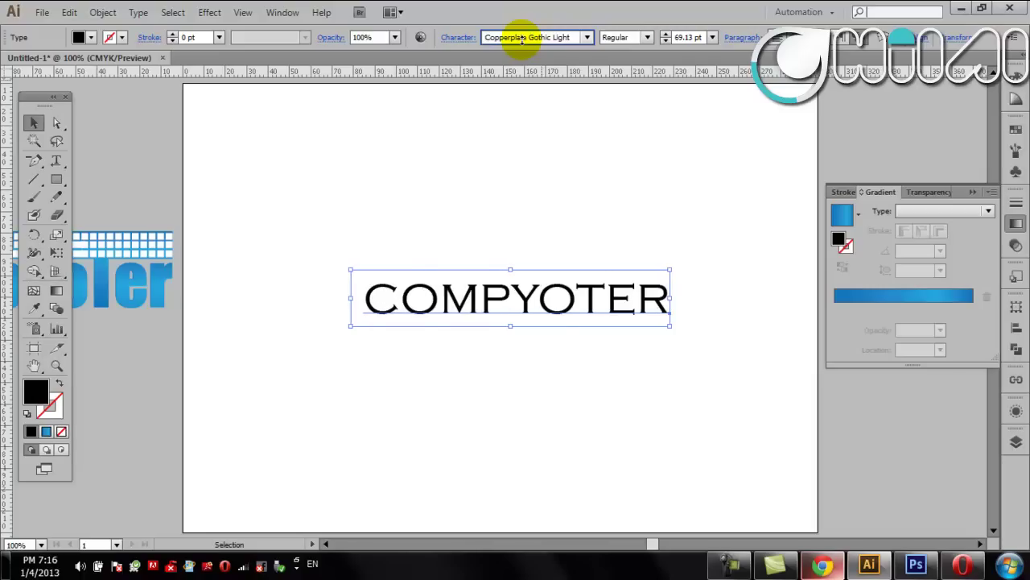
key("Down")
key("Down")
key("Down")
key("Down")
key("Down")
key("Down")
key("Down")
key("Down")
key("Down")
key("Down")
key("Down")
key("Up")
key("Down")
key("Down")
key("Down")
key("Down")
key("Down")
key("Down")
key("Down")
key("Down")
key("Down")
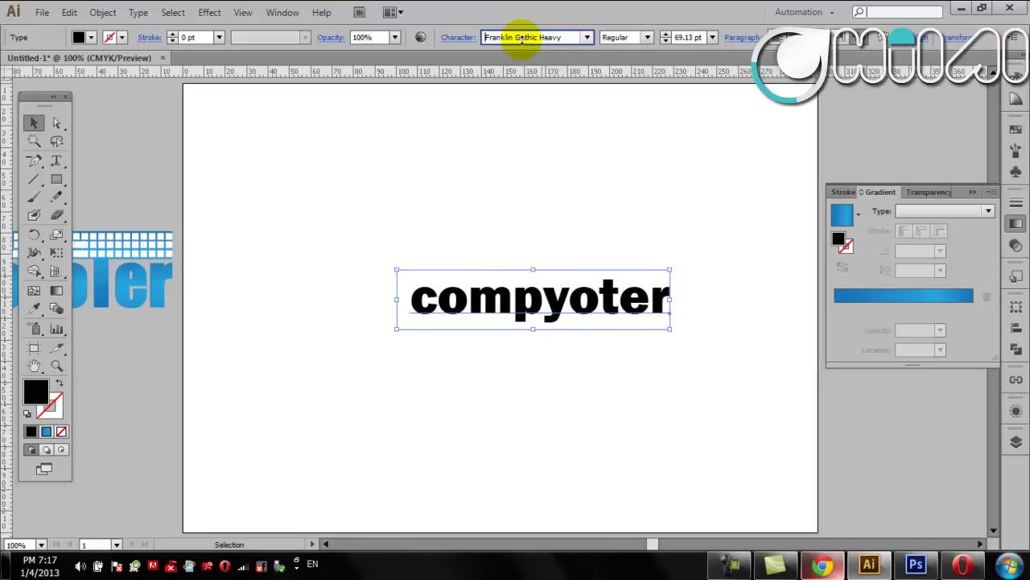
key("Up")
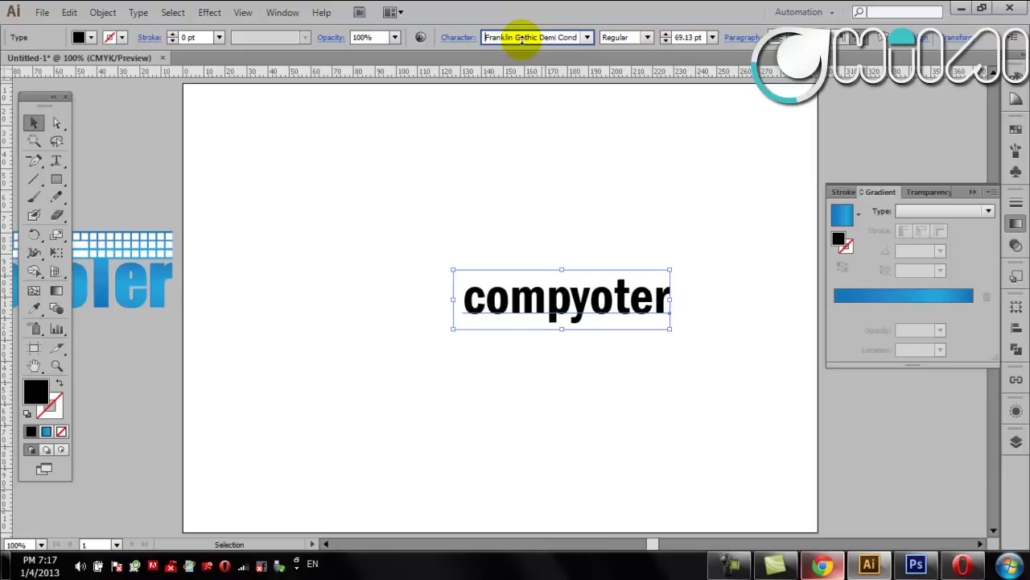
Enlarge the compyoter text to about 118 pt and shift it left.
left_click(31, 122)
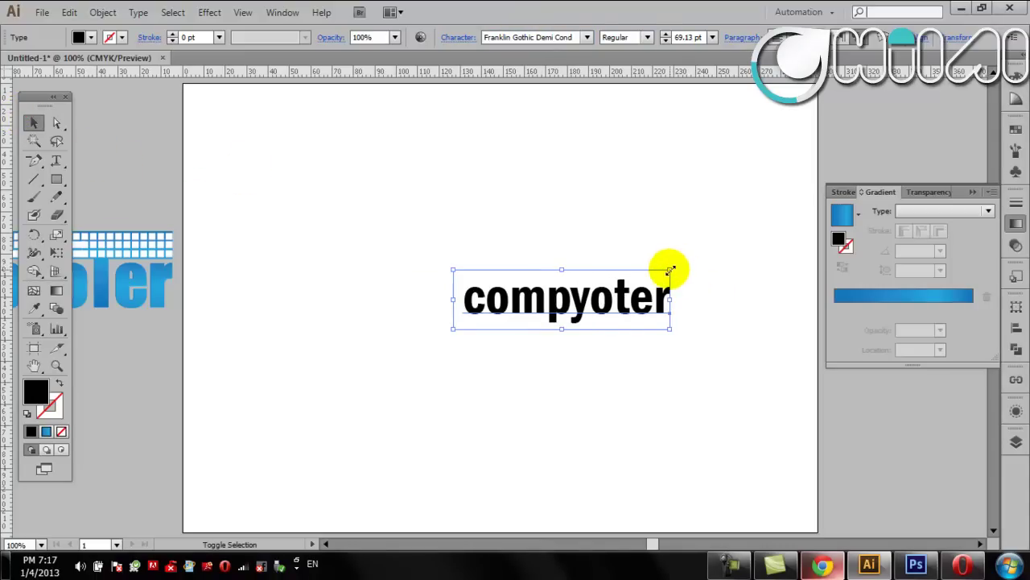
left_click_drag(670, 270, 821, 228)
left_click_drag(694, 298, 613, 297)
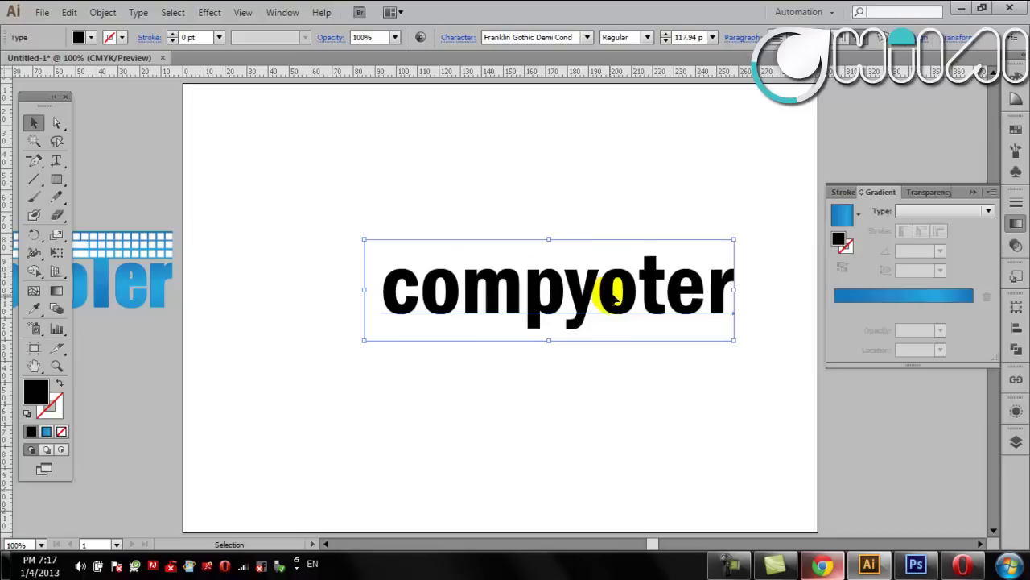
Edit the word to read 'CompyoTer' with capital C and T.
double_click(644, 290)
double_click(644, 290)
left_click(643, 290)
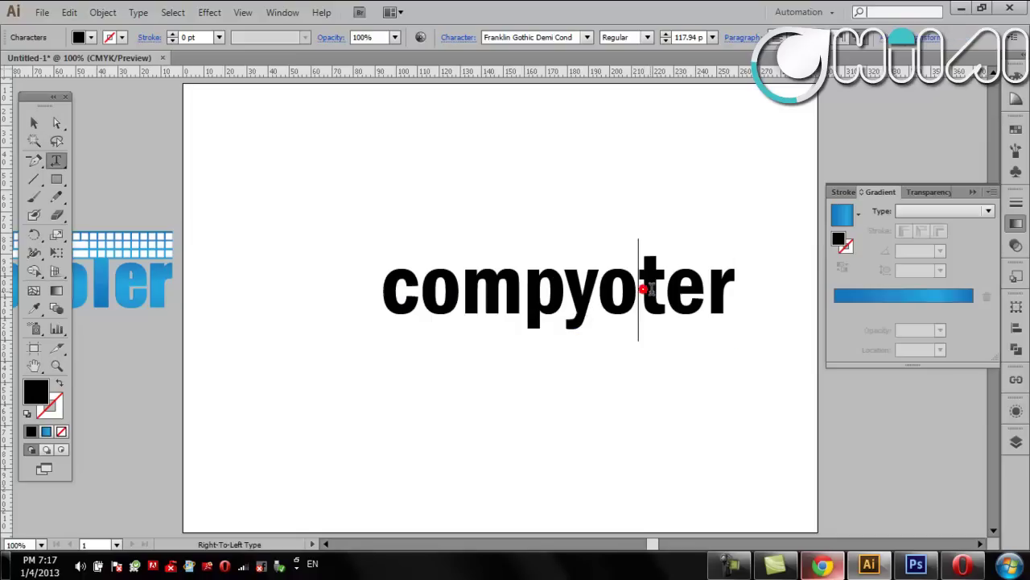
left_click_drag(643, 290, 644, 285)
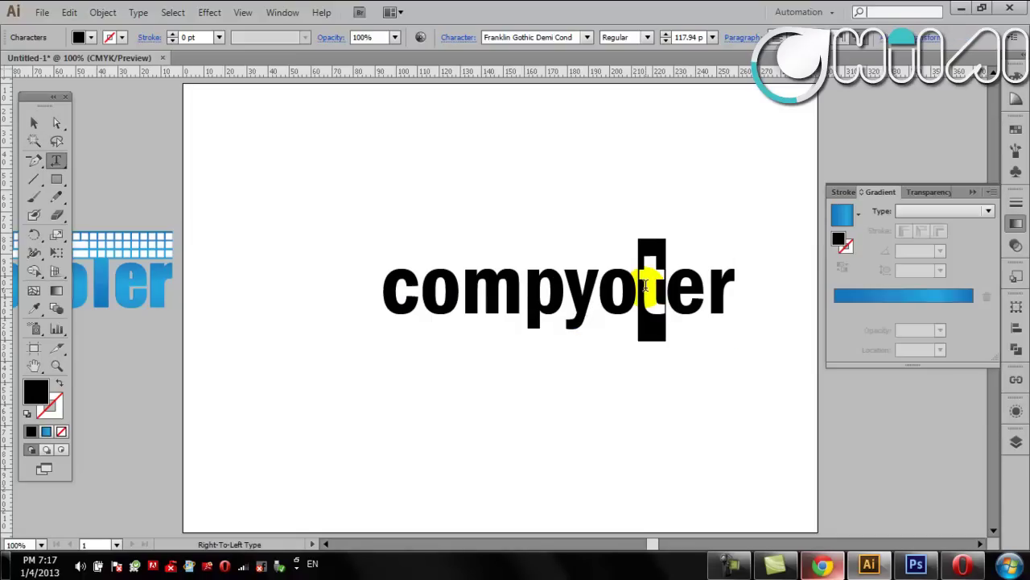
type("T")
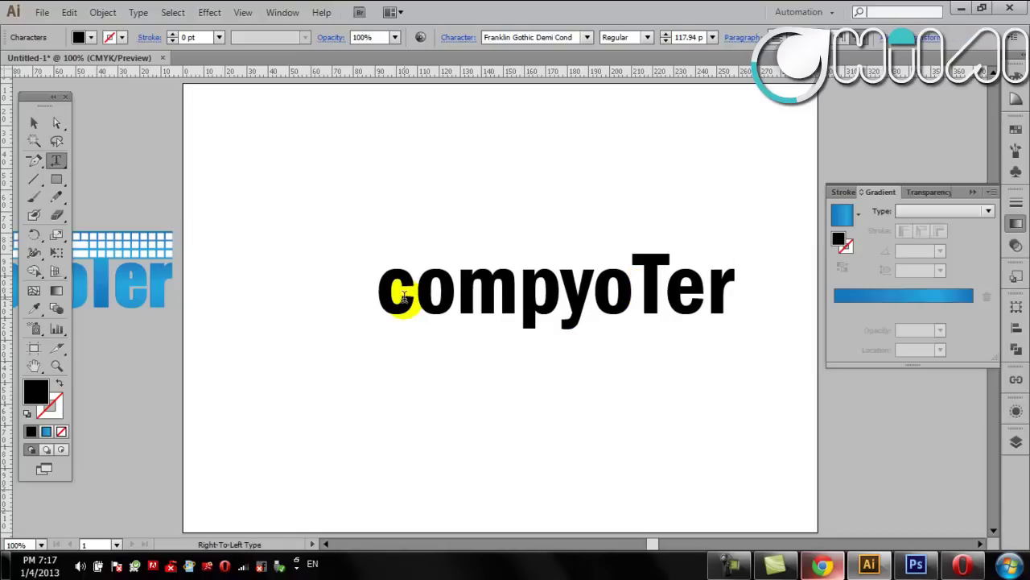
left_click_drag(400, 293, 393, 296)
type("C")
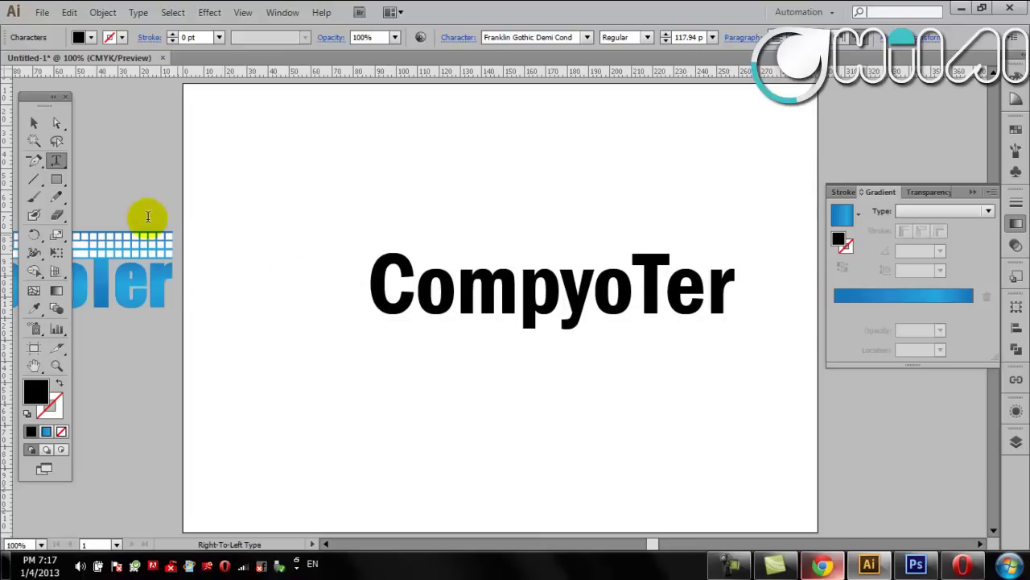
left_click(34, 121)
Expand the CompyoTer text into outlines and ungroup the letters.
left_click(299, 169)
left_click(634, 257)
left_click(103, 12)
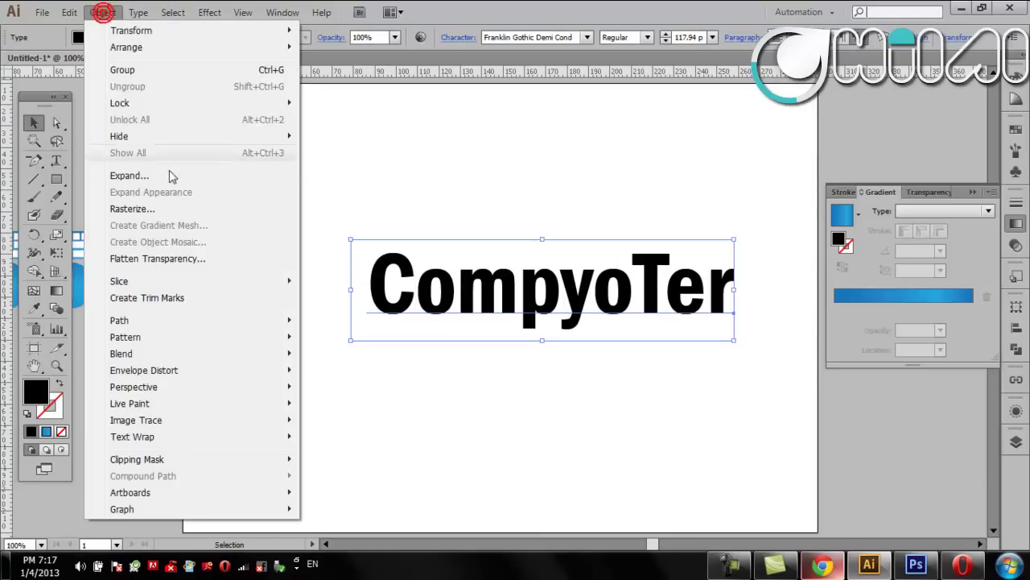
left_click(129, 175)
left_click(461, 362)
right_click(516, 300)
left_click(552, 395)
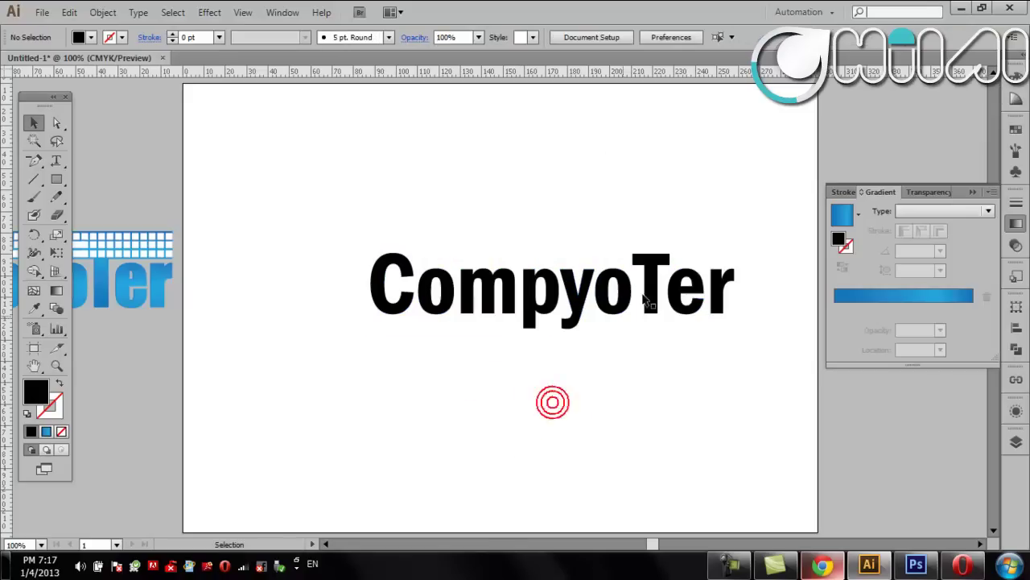
left_click(681, 218)
Stretch the T's crossbar leftward over 'ompyo' and rightward to the word's end.
left_click(671, 240)
mouse_move(670, 241)
left_mouse_down()
mouse_move(638, 274)
mouse_move(622, 270)
left_mouse_up()
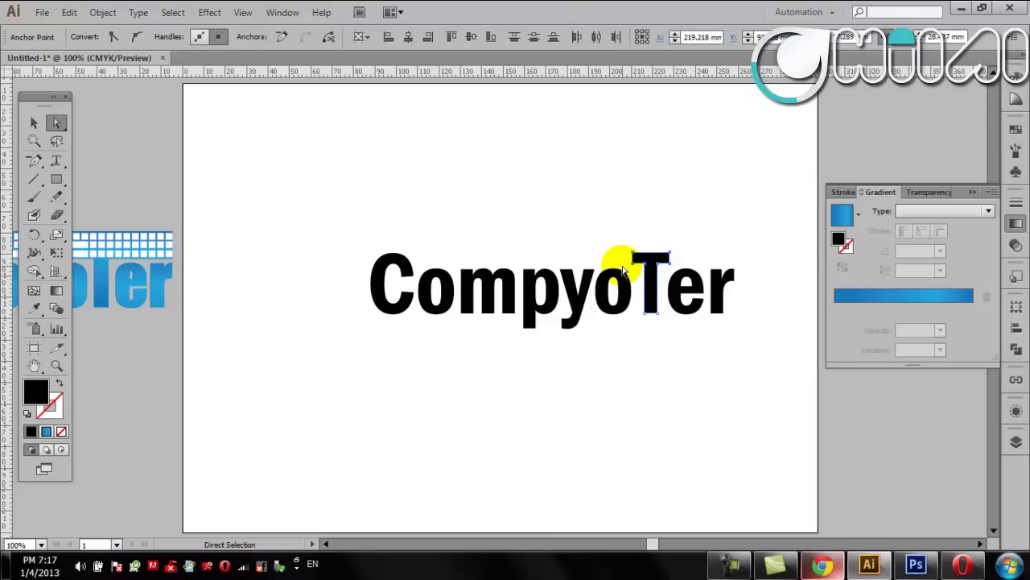
left_click(591, 211)
mouse_move(574, 224)
left_mouse_down()
mouse_move(642, 278)
mouse_move(632, 265)
left_mouse_up()
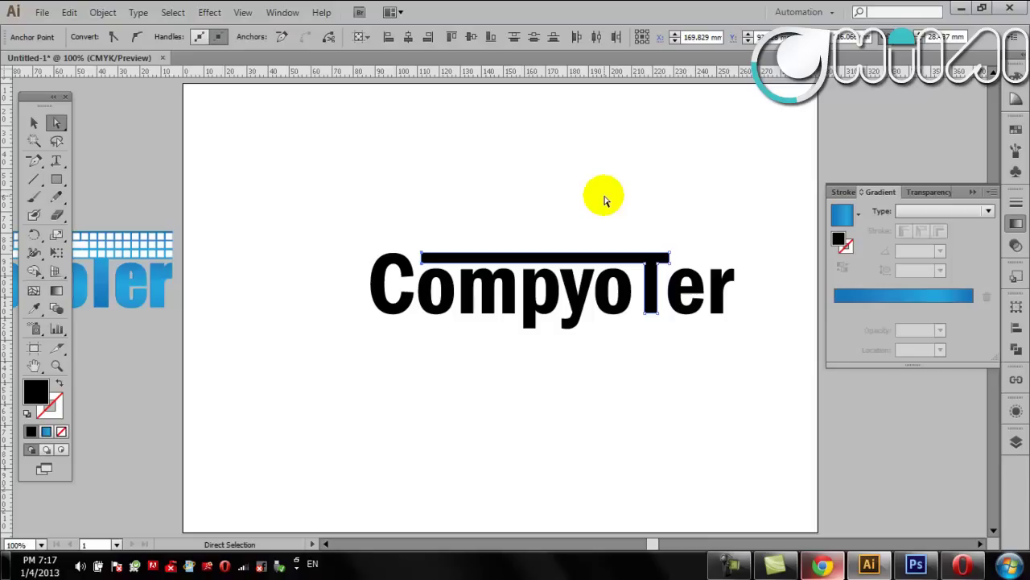
left_click_drag(681, 230, 667, 269)
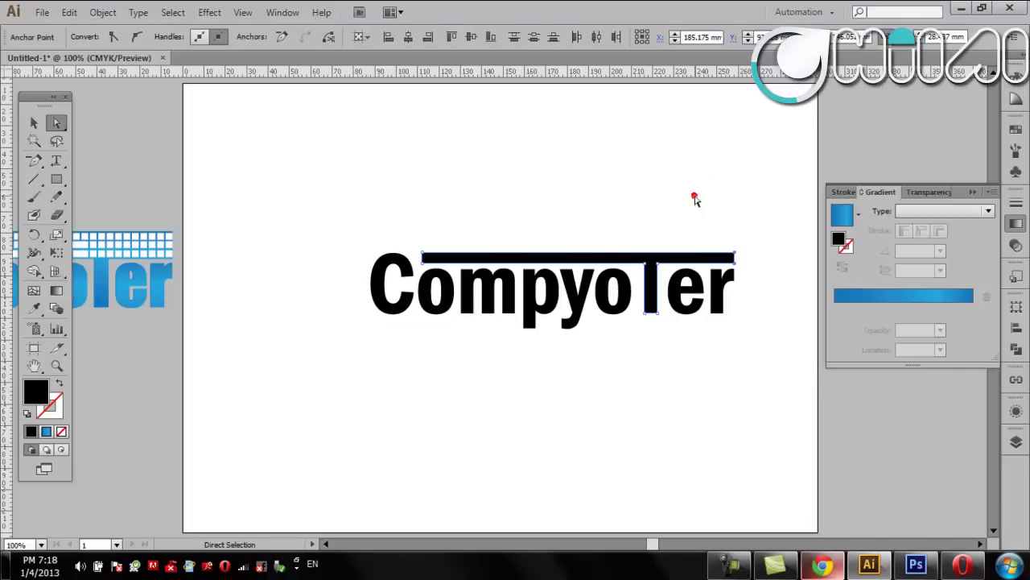
Raise the crossbar's top edge to thicken it into a heavy black bar.
left_click(749, 225)
mouse_move(768, 227)
left_mouse_down()
mouse_move(435, 259)
mouse_move(409, 241)
mouse_move(555, 237)
mouse_move(416, 257)
mouse_move(413, 234)
left_mouse_up()
key("Up")
key("Up")
key("Up")
key("Up")
key("Up")
key("Up")
key("Up")
key("Up")
key("Up")
key("Up")
key("Up")
key("Up")
key("Up")
key("Up")
key("Up")
key("Up")
key("Up")
key("Up")
key("Up")
key("Up")
key("Up")
key("Up")
key("Up")
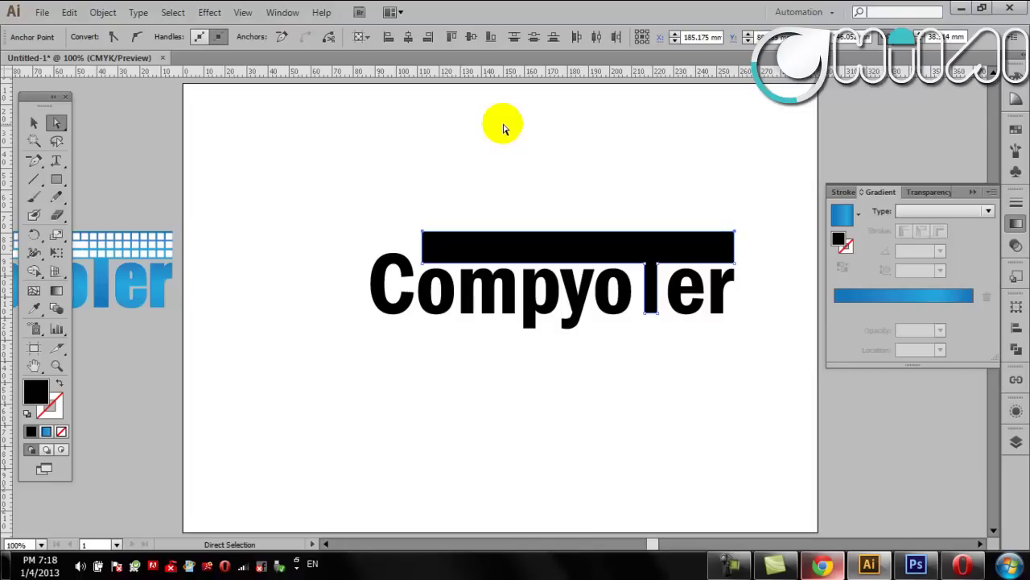
left_click(503, 129)
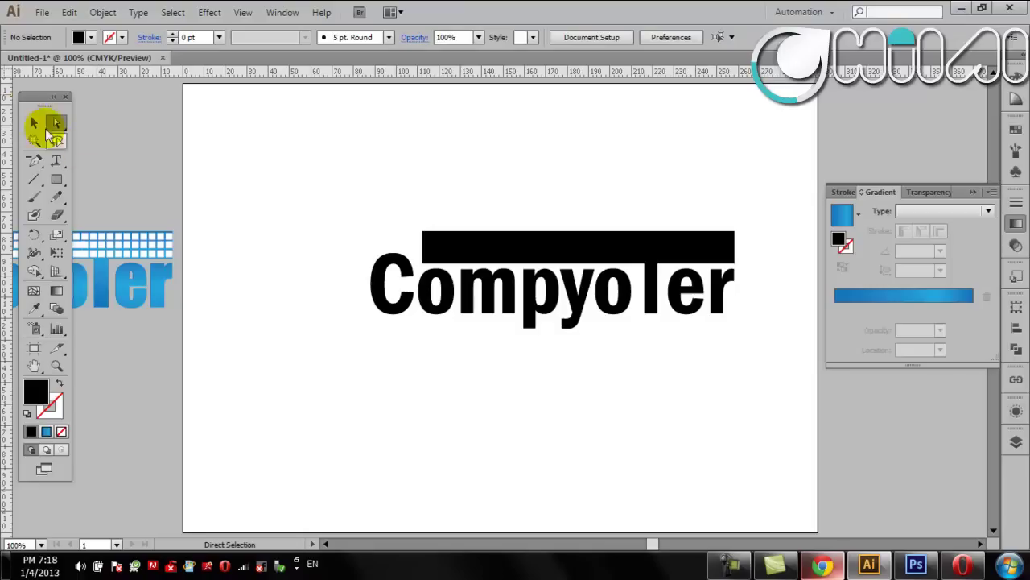
Stretch the C up to the bar's top and widen it to the left.
left_click(406, 265)
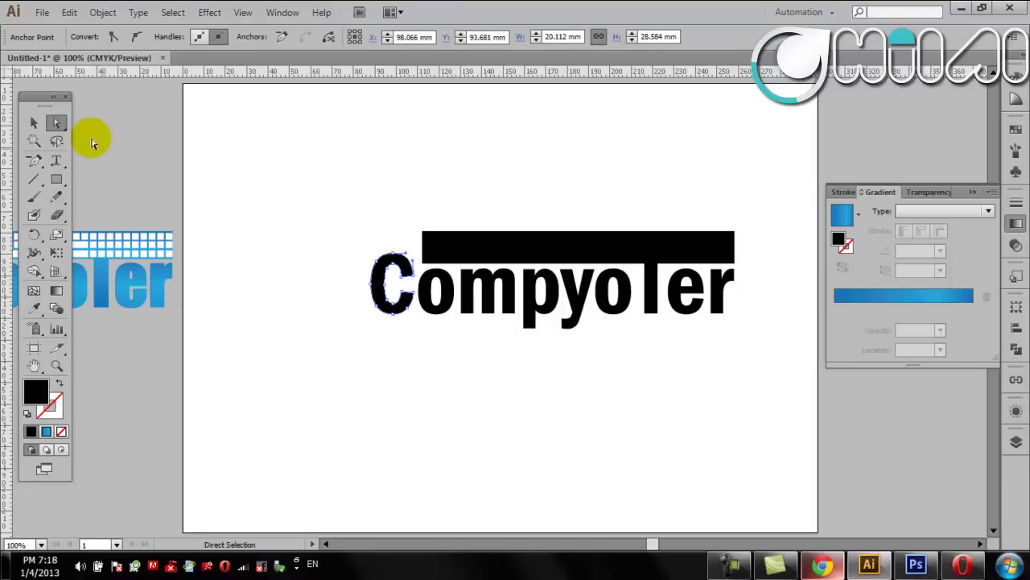
left_click(33, 123)
left_click(390, 262)
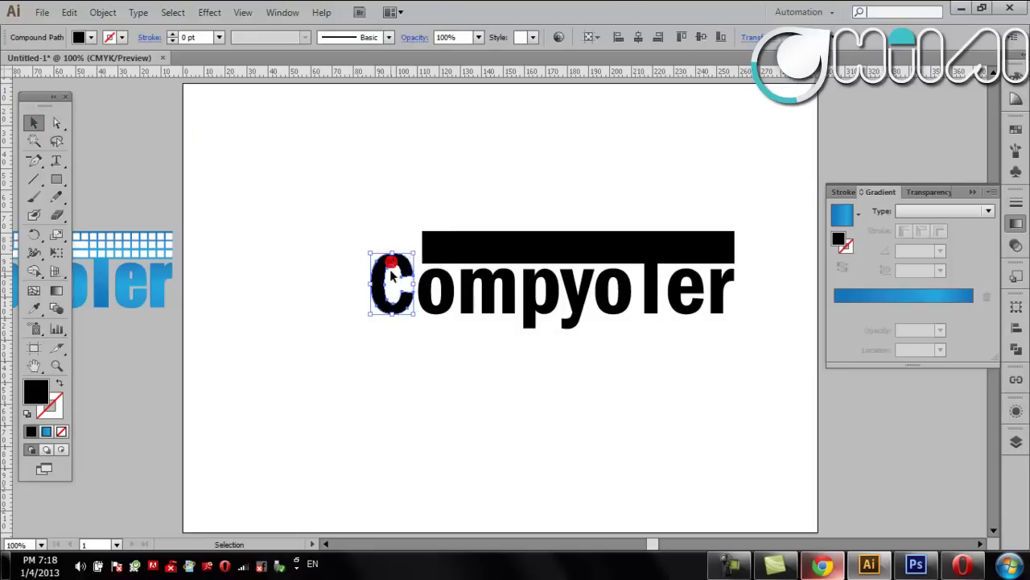
left_click_drag(390, 253, 392, 232)
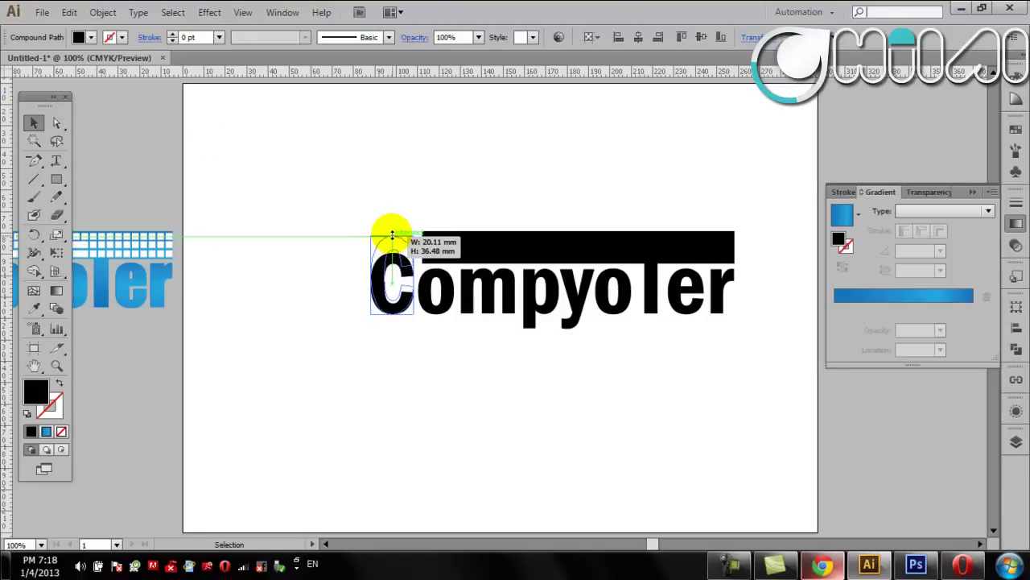
left_click_drag(371, 273, 367, 274)
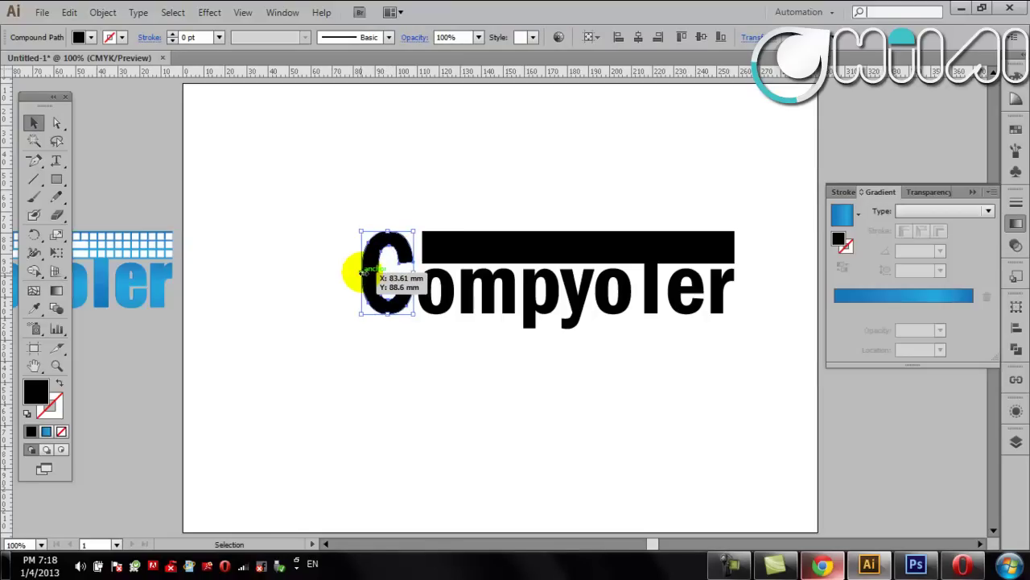
mouse_move(367, 273)
left_mouse_down()
mouse_move(355, 274)
mouse_move(368, 249)
left_mouse_up()
left_click(395, 202)
left_click(366, 244)
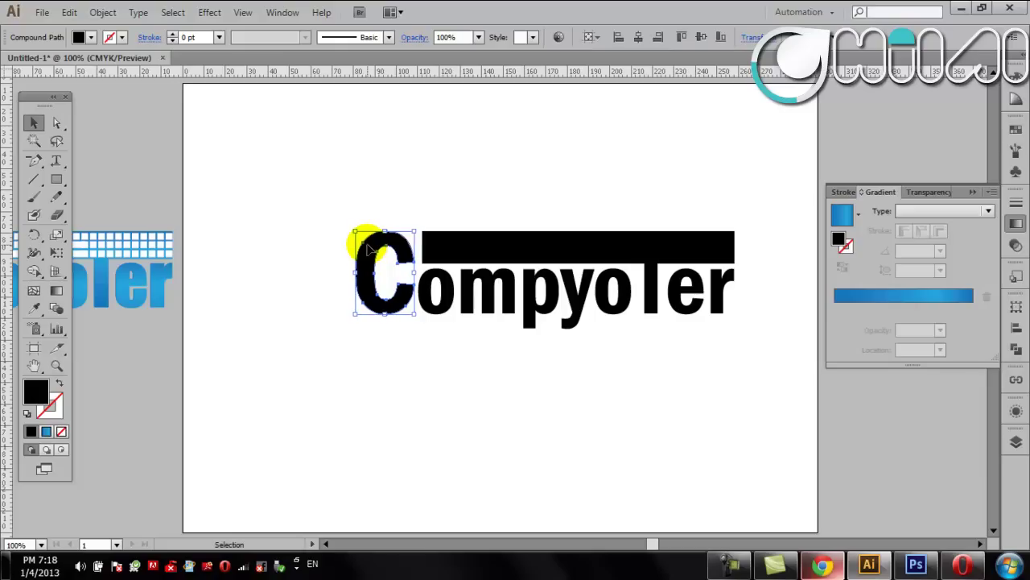
Move the letter o slightly left toward the y.
left_click(564, 420)
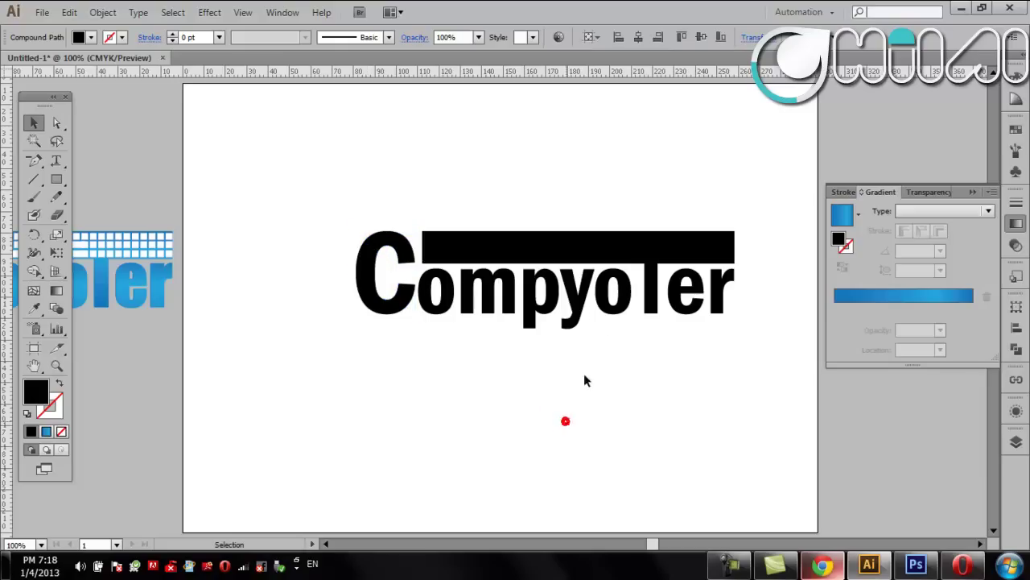
left_click(610, 314)
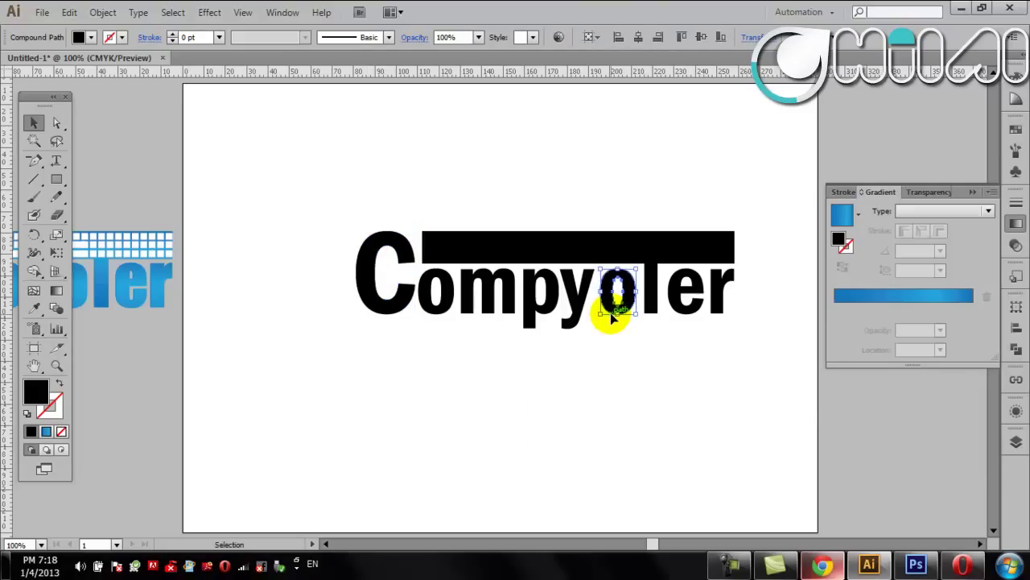
mouse_move(601, 315)
left_mouse_down()
mouse_move(582, 326)
mouse_move(541, 310)
left_mouse_up()
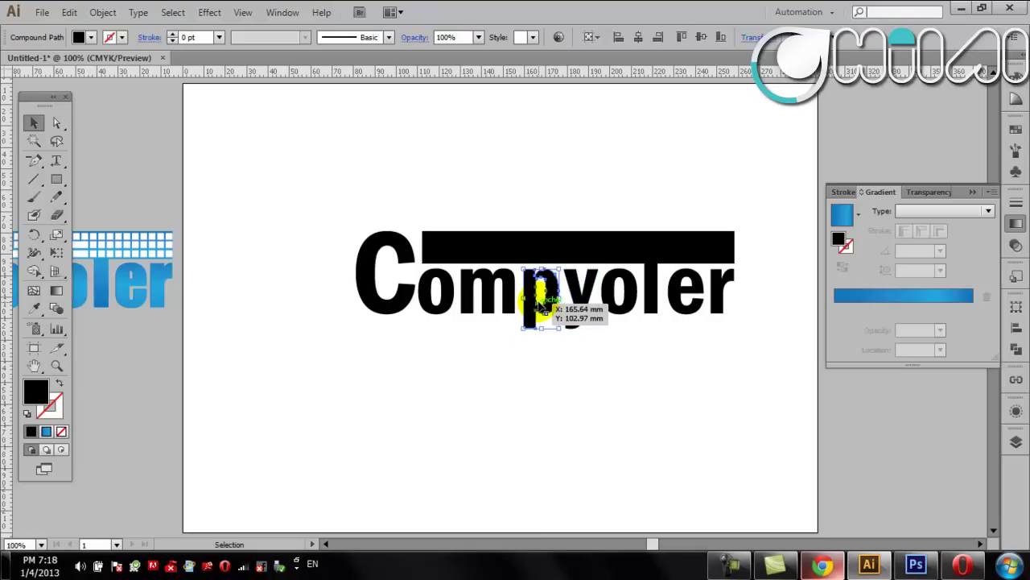
left_click(566, 384)
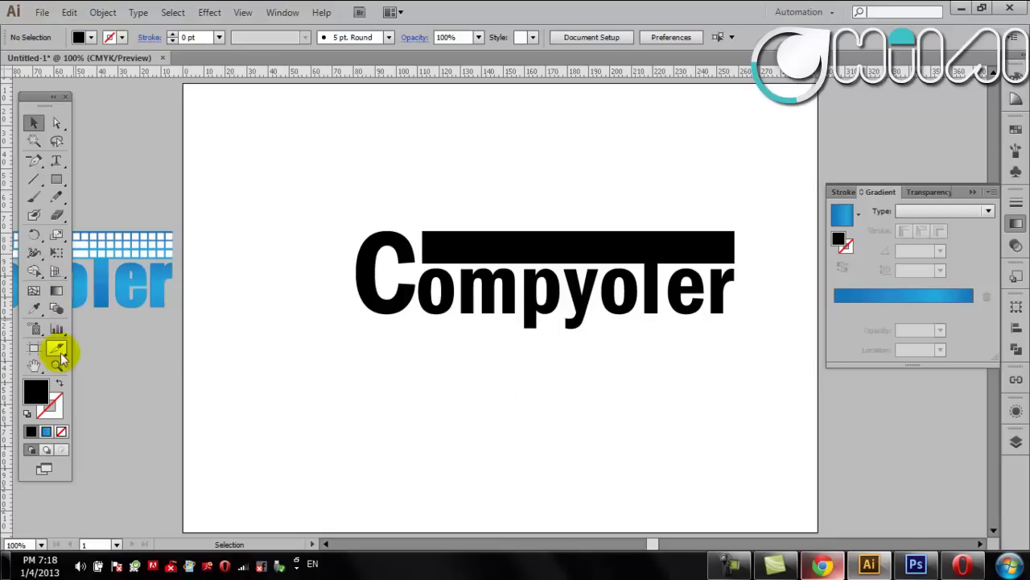
left_click(56, 179)
Draw a small rectangle below the logo and give it a white fill.
left_click_drag(355, 356, 369, 372)
left_click(34, 122)
left_click(69, 12)
key("Escape")
left_click(78, 37)
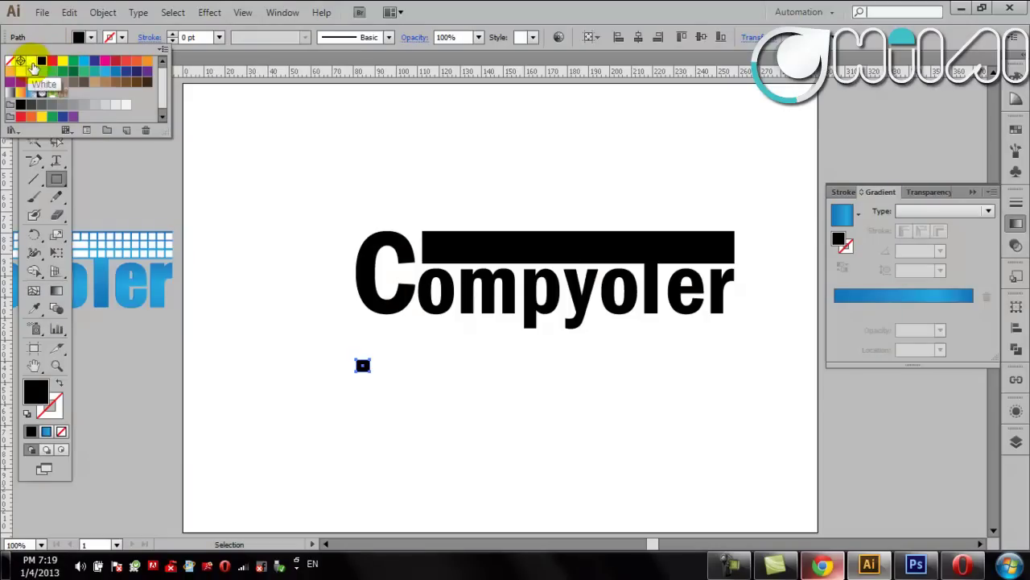
left_click(33, 68)
left_click(239, 274)
Place the white rectangle on the black bar's left end, nudged slightly right.
left_click(31, 125)
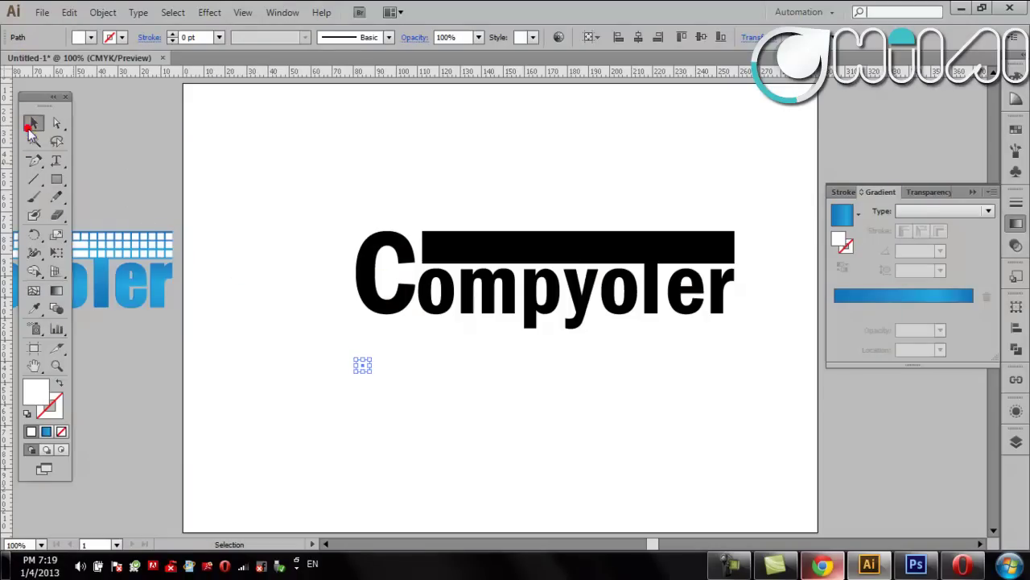
left_click(389, 438)
mouse_move(363, 377)
left_mouse_down()
mouse_move(445, 266)
mouse_move(433, 256)
left_mouse_up()
key("Right")
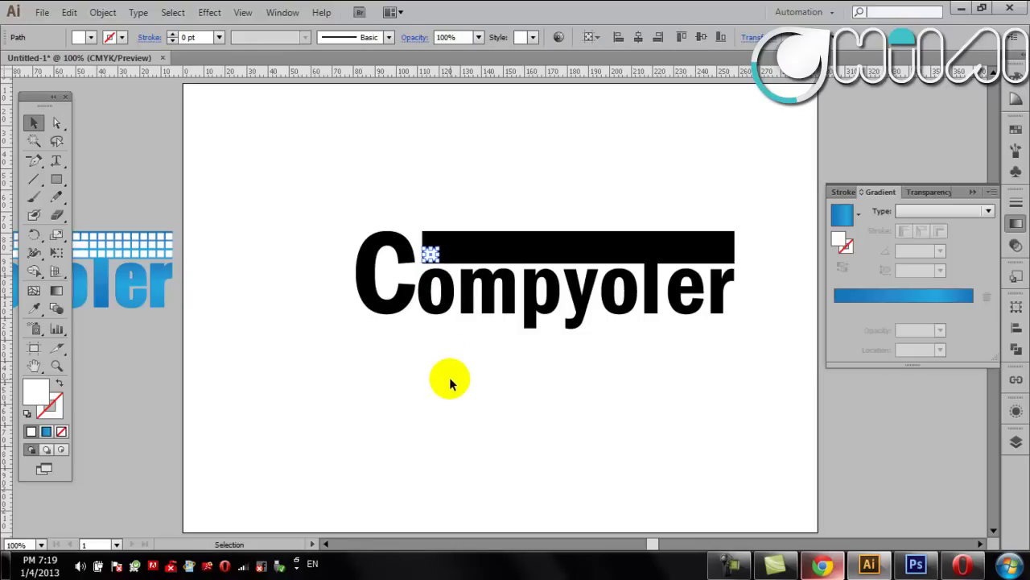
key("Right")
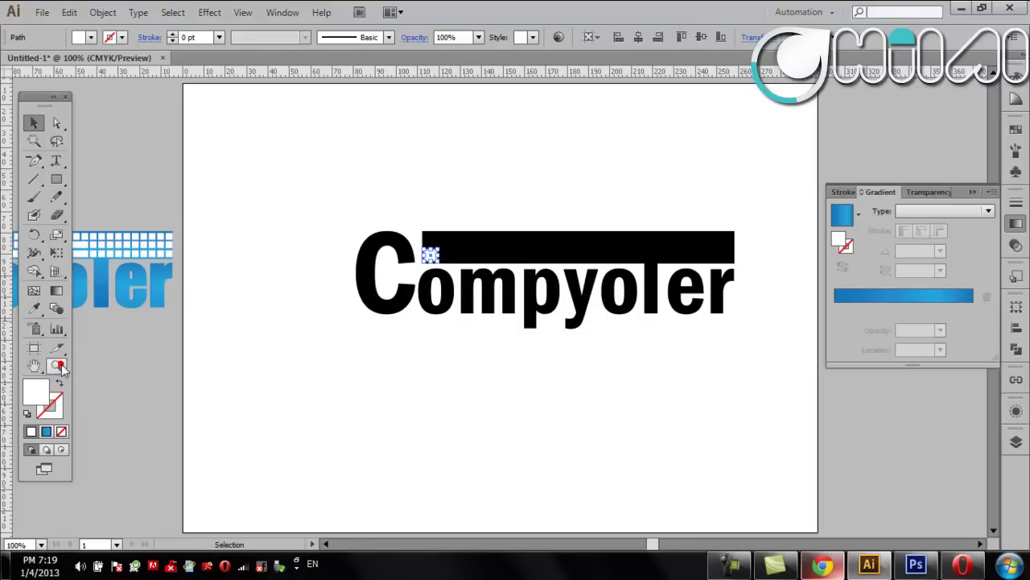
left_click(56, 365)
Zoom in on the bar's left end and resize and reposition the small white square.
left_click_drag(305, 174, 741, 386)
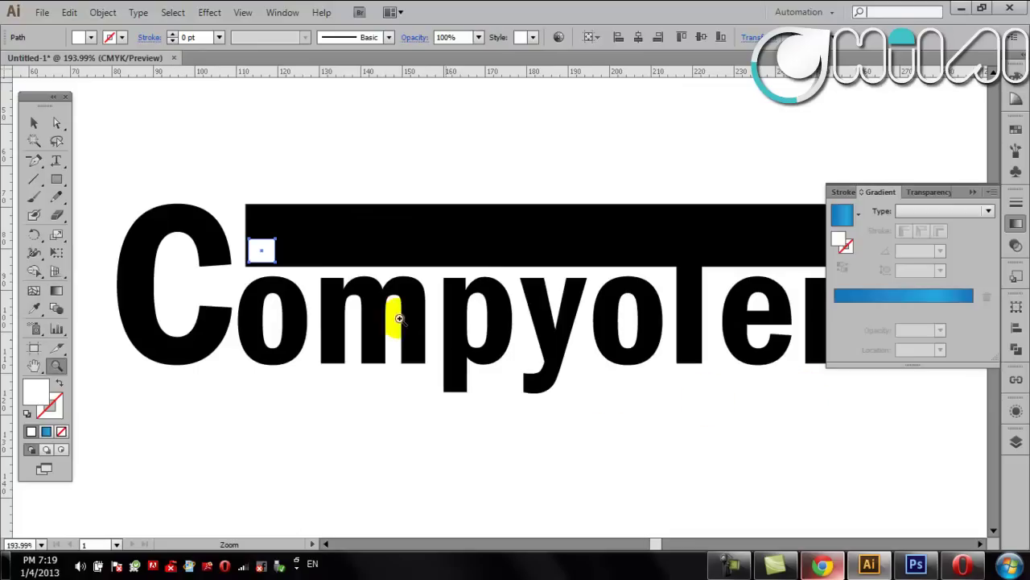
left_click(32, 122)
mouse_move(277, 239)
left_mouse_down()
mouse_move(260, 240)
mouse_move(258, 251)
left_mouse_up()
left_click(296, 158)
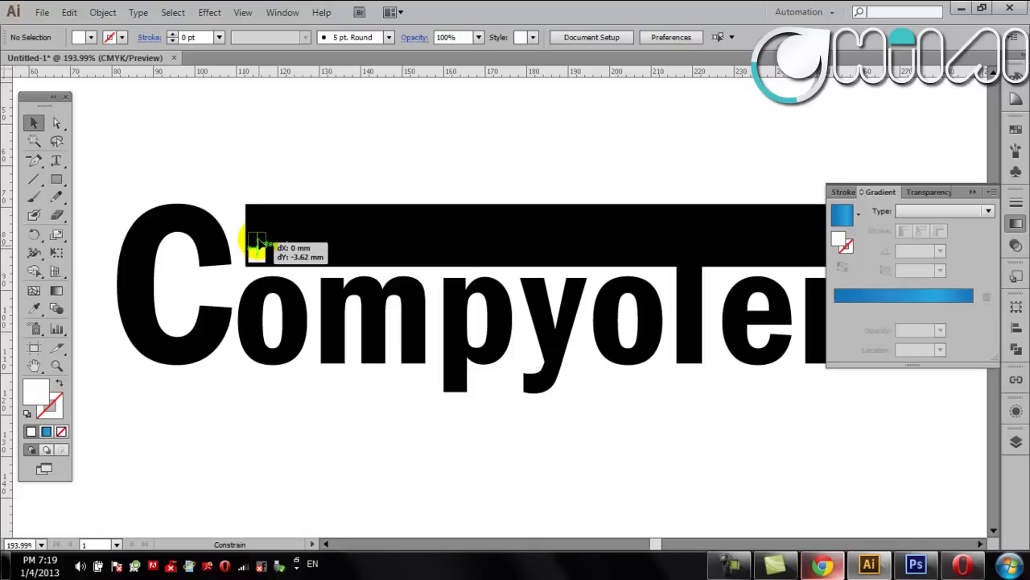
left_click_drag(257, 237, 256, 222)
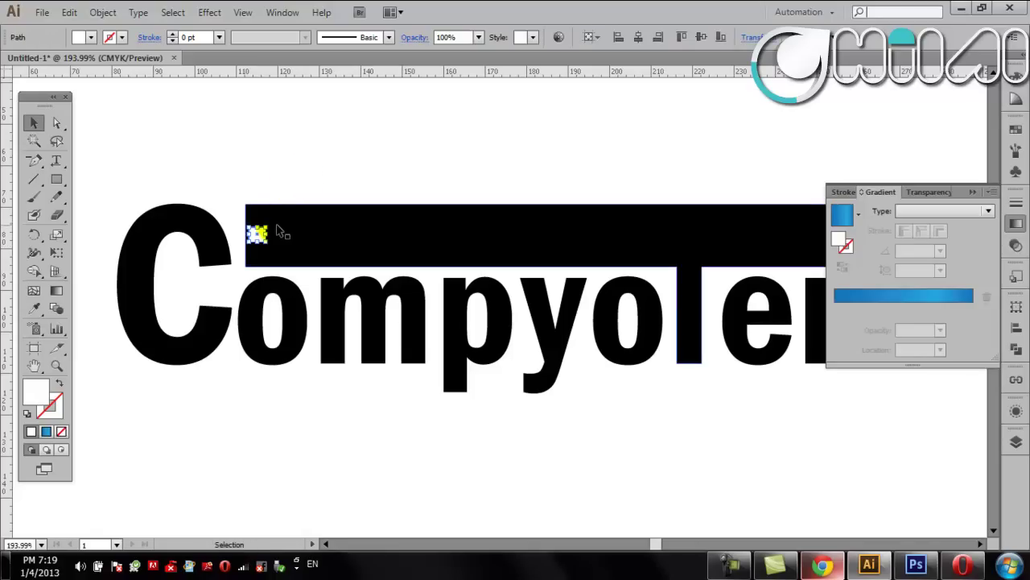
left_click(256, 255)
Copy the square upward and repeat with Ctrl+D to fill the bar with key squares.
mouse_move(256, 254)
left_mouse_down()
mouse_move(261, 238)
mouse_move(257, 254)
mouse_move(281, 235)
left_mouse_up()
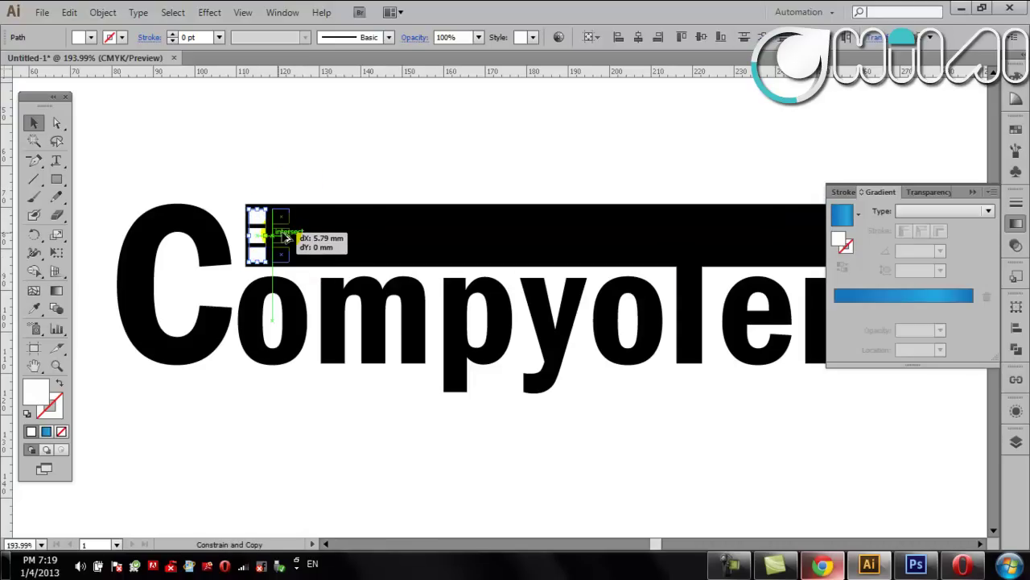
key("ctrl+d")
key("ctrl+d")
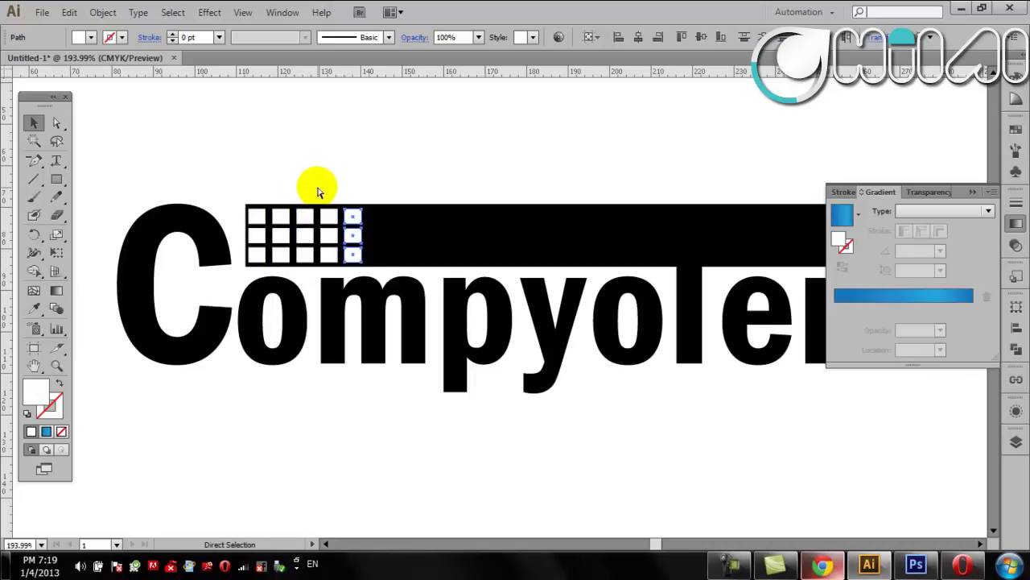
key("ctrl+d")
key("ctrl+d")
key("ctrl+d")
key("ctrl+d")
key("ctrl+d")
key("ctrl+d")
key("ctrl+d")
key("ctrl+d")
key("ctrl+d")
mouse_move(792, 147)
left_mouse_down()
mouse_move(510, 163)
mouse_move(472, 154)
mouse_move(735, 147)
left_mouse_up()
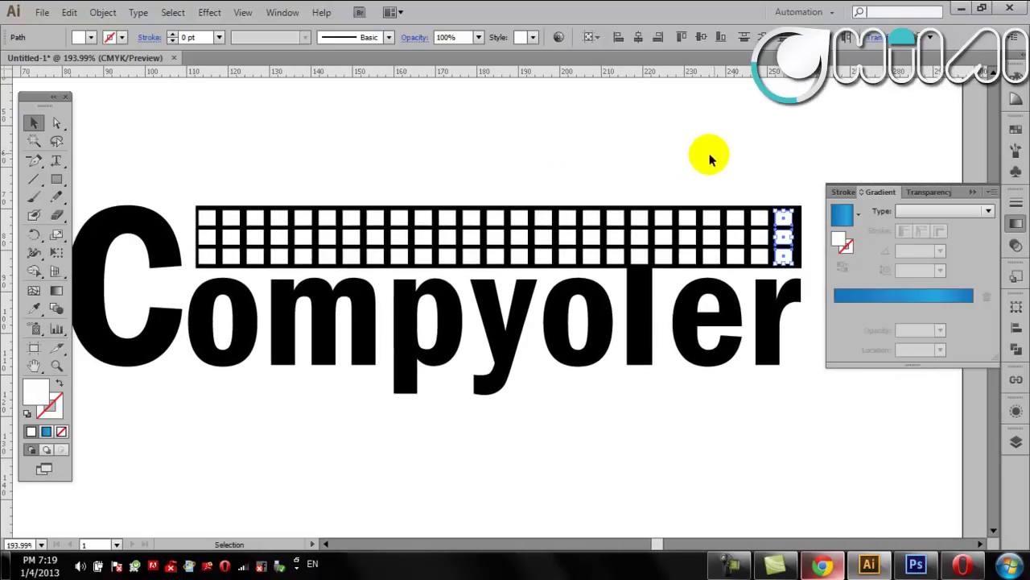
Shift-select the key columns on the right half of the grid.
left_click(761, 218, "shift")
left_click(761, 236, "shift")
left_click(761, 256, "shift")
left_click(735, 256, "shift")
left_click(735, 236, "shift")
left_click(735, 217, "shift")
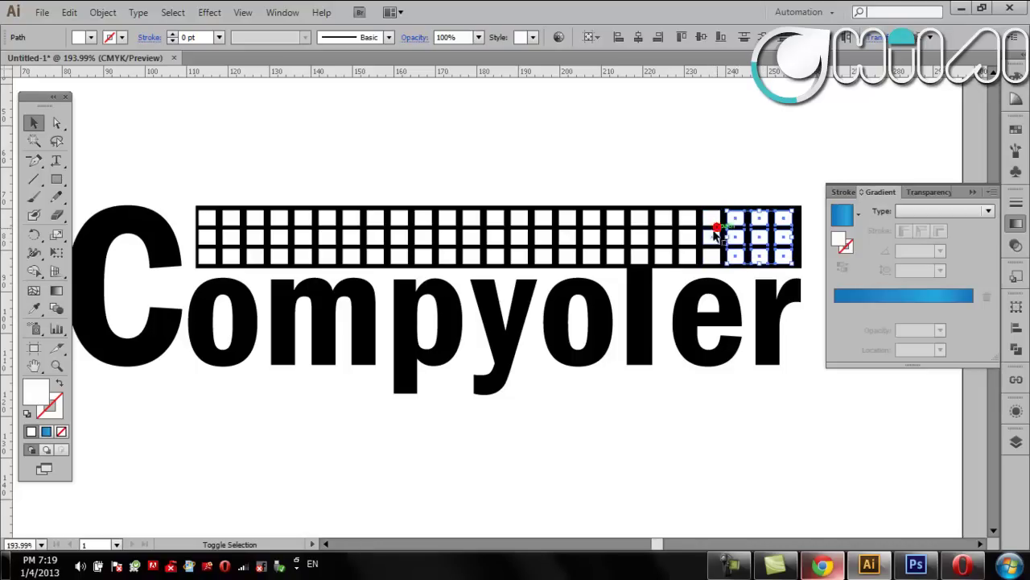
left_click(708, 219, "shift")
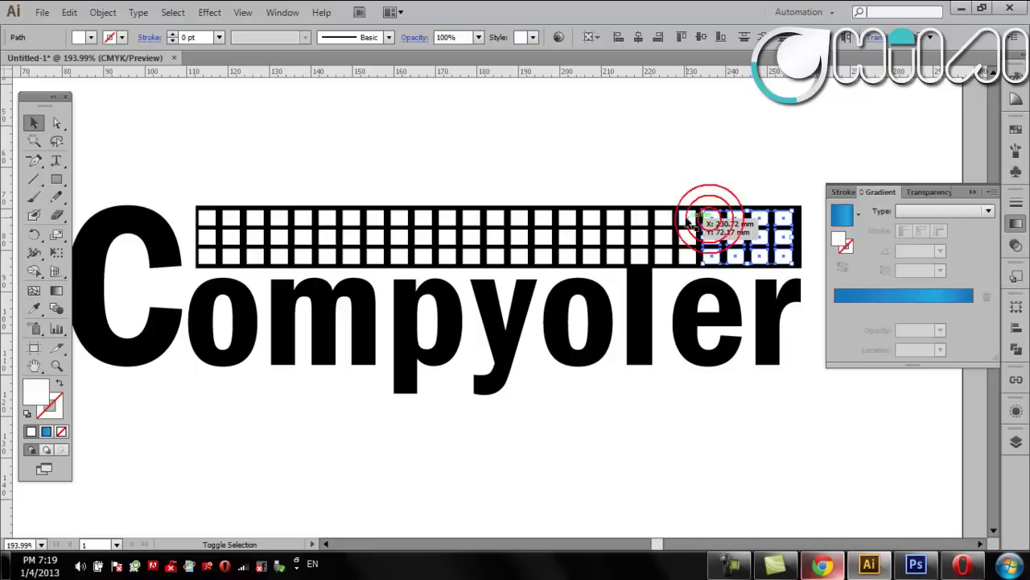
left_click(684, 236, "shift")
left_click(688, 256, "shift")
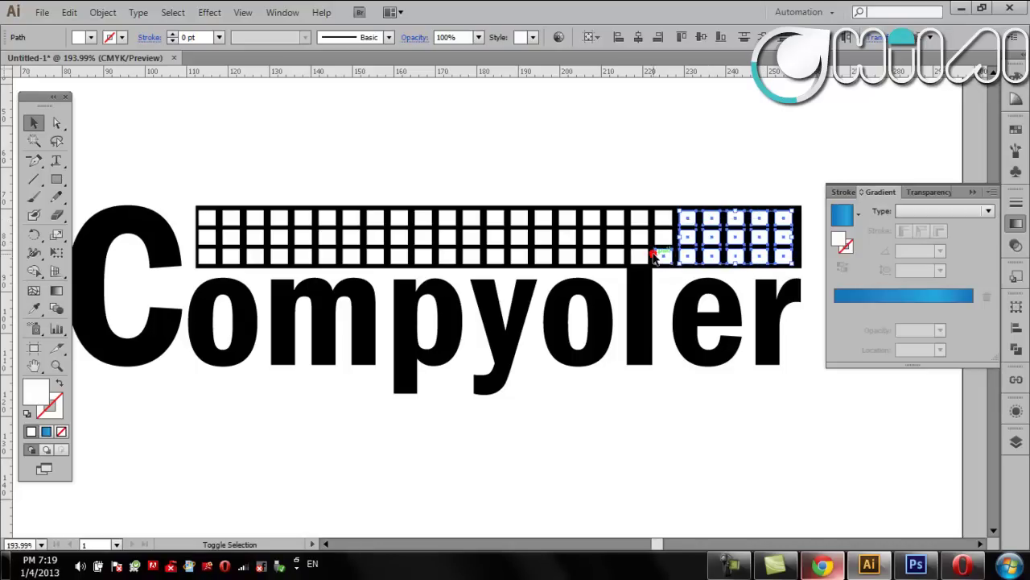
left_click(638, 217, "shift")
left_click(638, 237, "shift")
left_click(636, 254, "shift")
left_click(612, 256, "shift")
left_click(614, 233, "shift")
left_click(614, 215, "shift")
left_click(588, 219, "shift")
left_click(564, 217, "shift")
left_click(541, 217, "shift")
left_click(540, 236, "shift")
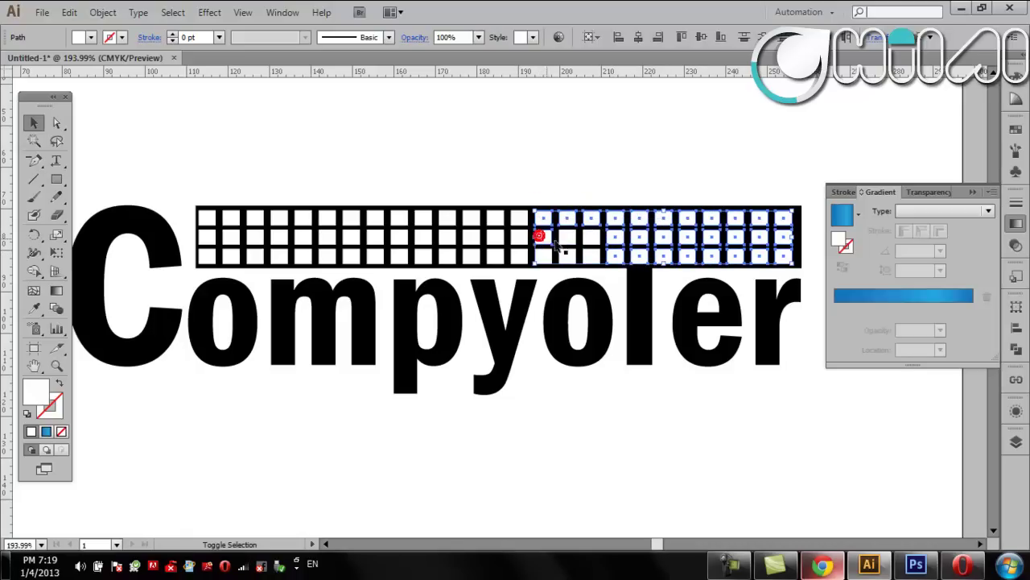
left_click(590, 236, "shift")
left_click(590, 255, "shift")
left_click(567, 254, "shift")
left_click(546, 255, "shift")
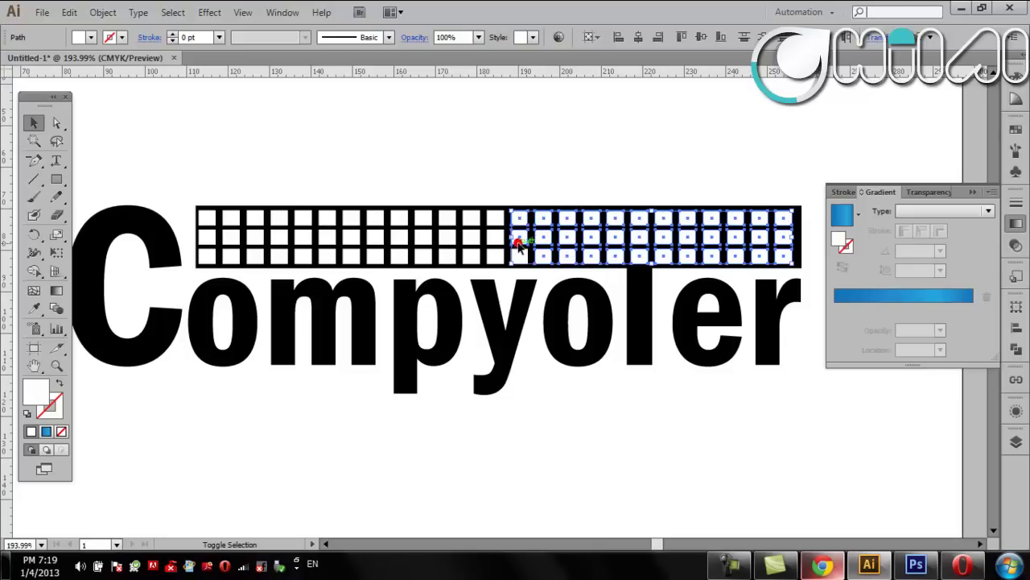
Extend the key selection leftward across the remaining columns and top-row keys.
left_click(495, 256, "shift")
left_click(471, 256, "shift")
left_click(495, 237, "shift")
left_click(496, 218, "shift")
left_click(472, 237, "shift")
left_click(472, 218, "shift")
left_click(448, 218, "shift")
left_click(447, 237, "shift")
left_click(447, 256, "shift")
left_click(425, 256, "shift")
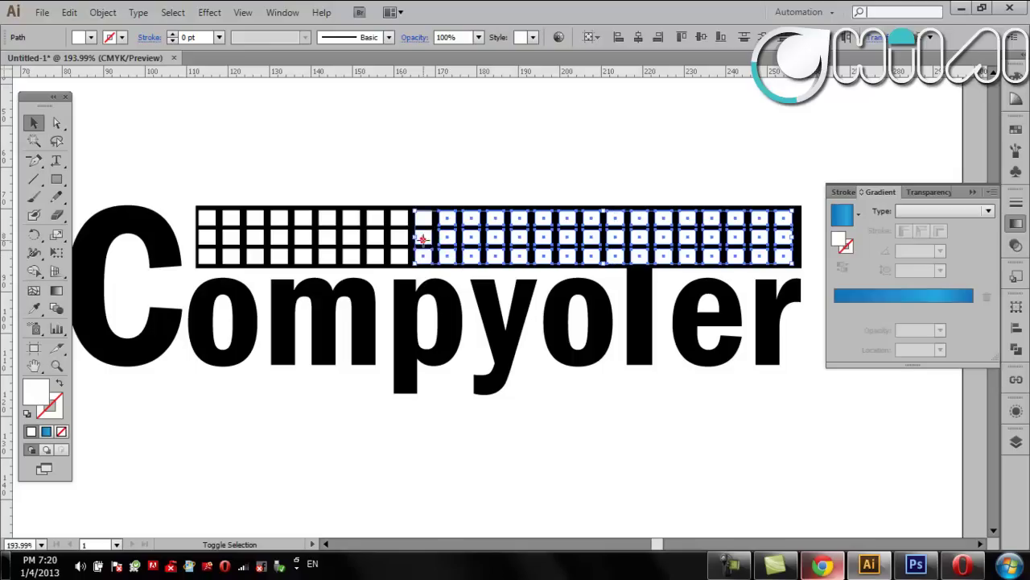
left_click(400, 218, "shift")
left_click(399, 237, "shift")
left_click(399, 256, "shift")
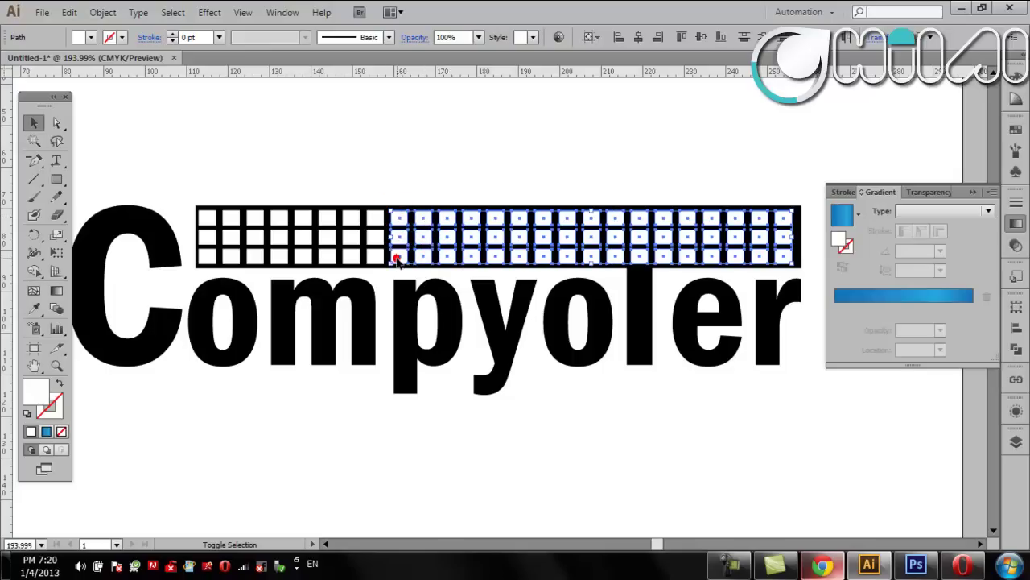
left_click(375, 256, "shift")
left_click(375, 237, "shift")
left_click(375, 218, "shift")
left_click(351, 219, "shift")
left_click(351, 237, "shift")
left_click(352, 256, "shift")
left_click(327, 236, "shift")
left_click(326, 218, "shift")
left_click(279, 218, "shift")
left_click(255, 219, "shift")
left_click(231, 218, "shift")
left_click(205, 217, "shift")
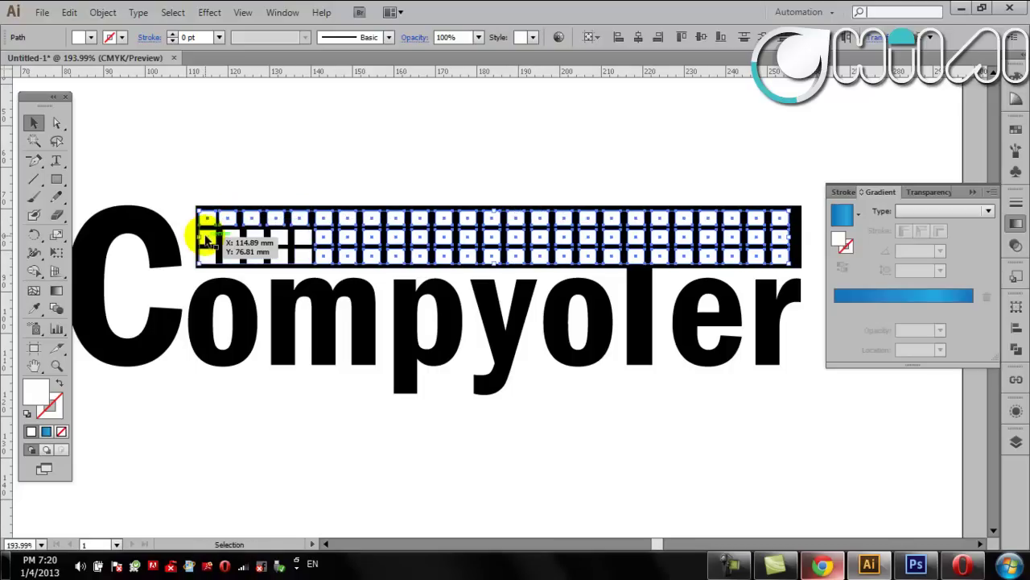
Shift the selected keys right, add the leftmost keys, and nudge the whole grid right.
left_click_drag(205, 218, 210, 218)
left_click(305, 236, "shift")
left_click(301, 255, "shift")
left_click(278, 256, "shift")
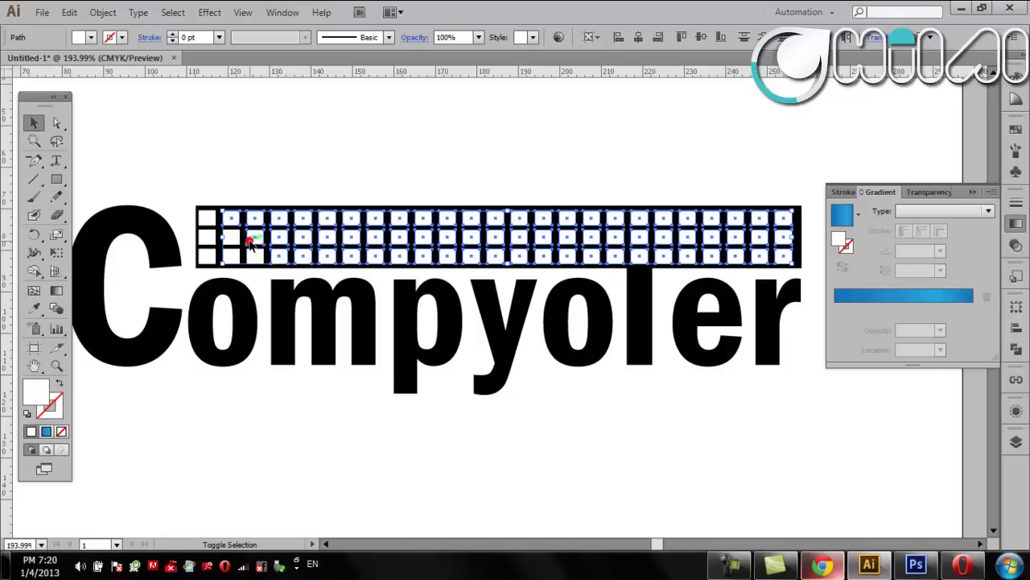
left_click(254, 255, "shift")
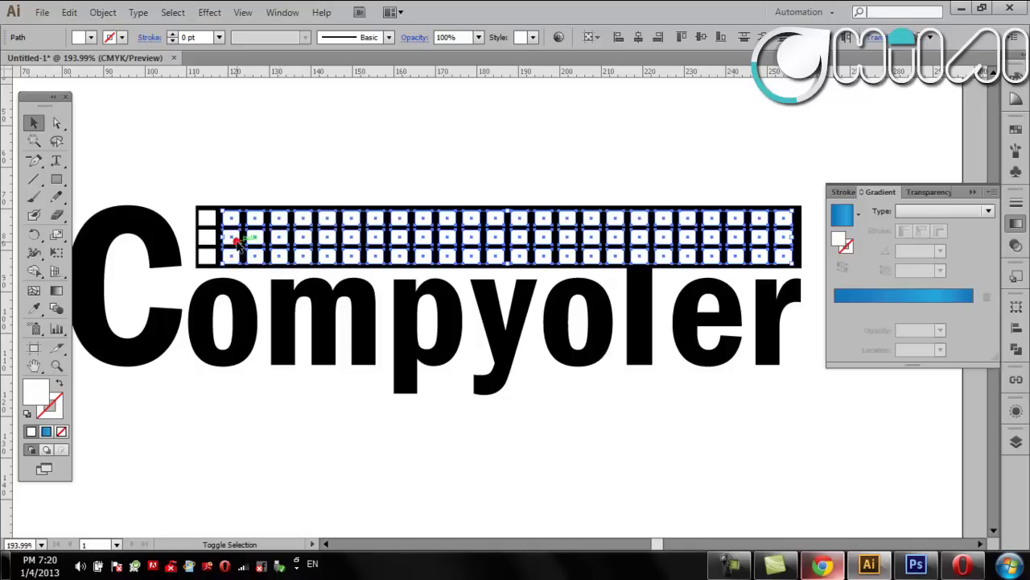
left_click(207, 217, "shift")
left_click(207, 236, "shift")
left_click(207, 255, "shift")
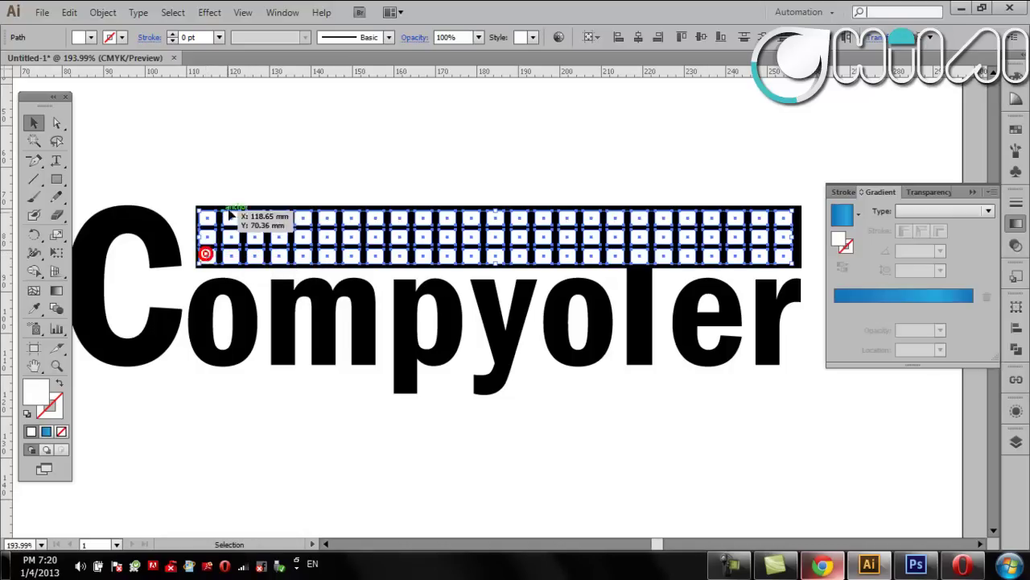
key("Right")
key("Right")
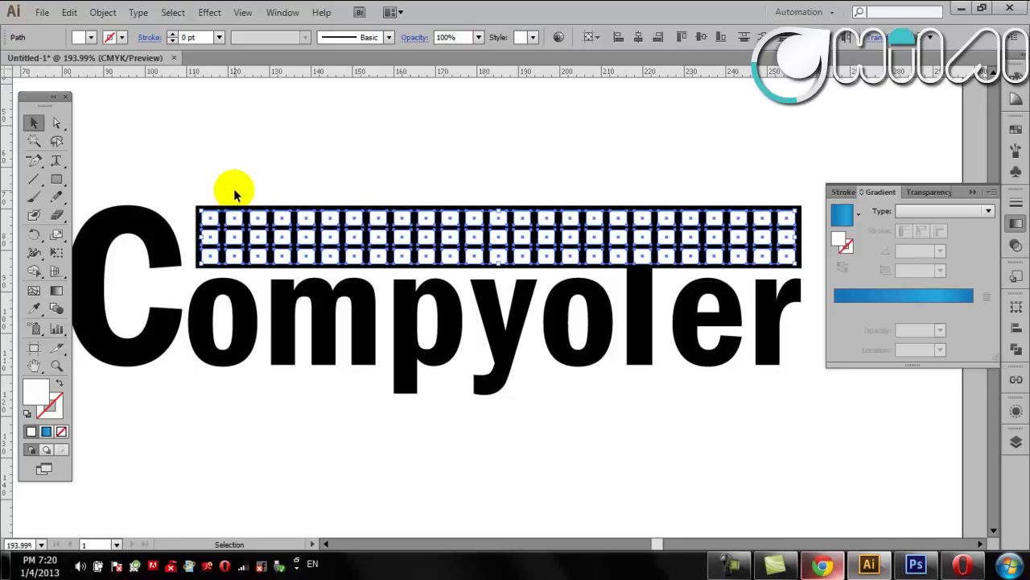
left_click(252, 174)
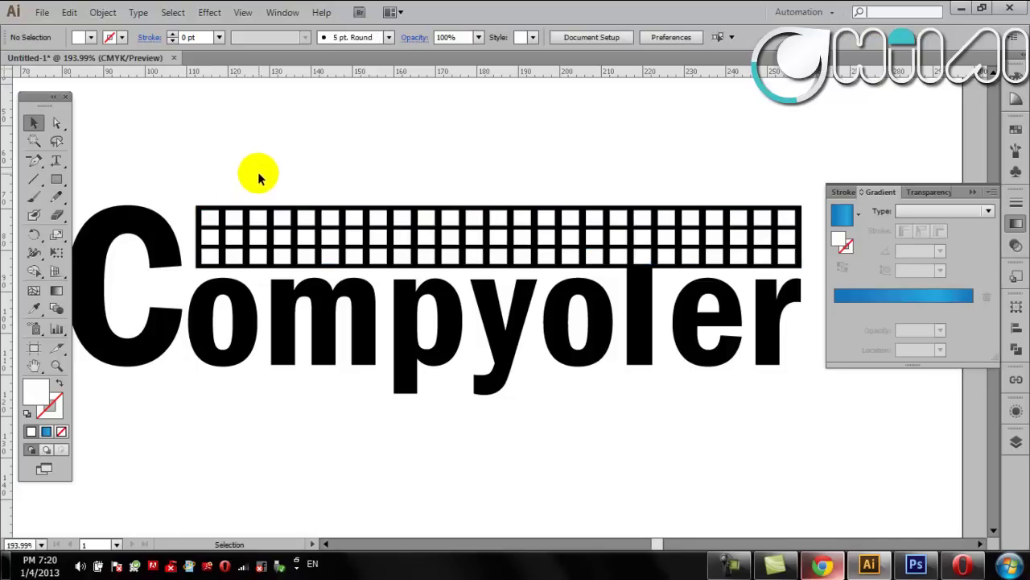
Widen the bottom-left and second-row left keys into longer keys.
left_click(211, 256)
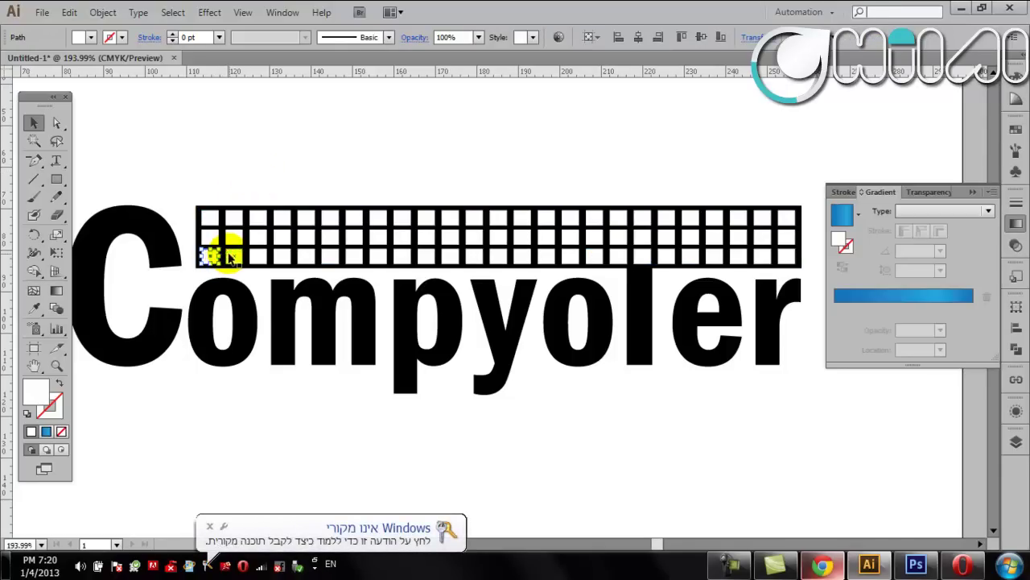
mouse_move(218, 256)
left_mouse_down()
mouse_move(266, 256)
mouse_move(265, 246)
left_mouse_up()
left_click(279, 154)
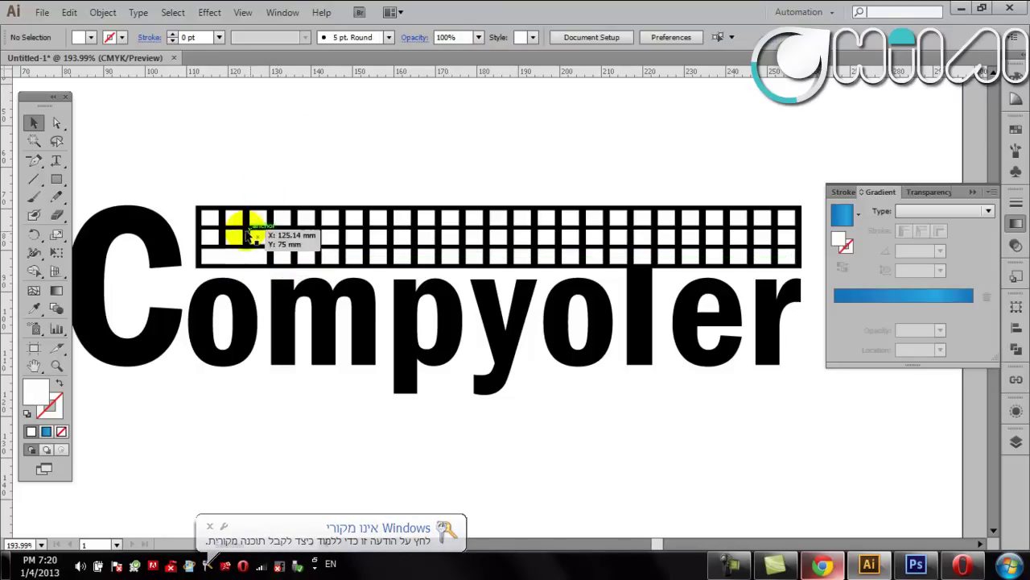
left_click(210, 235)
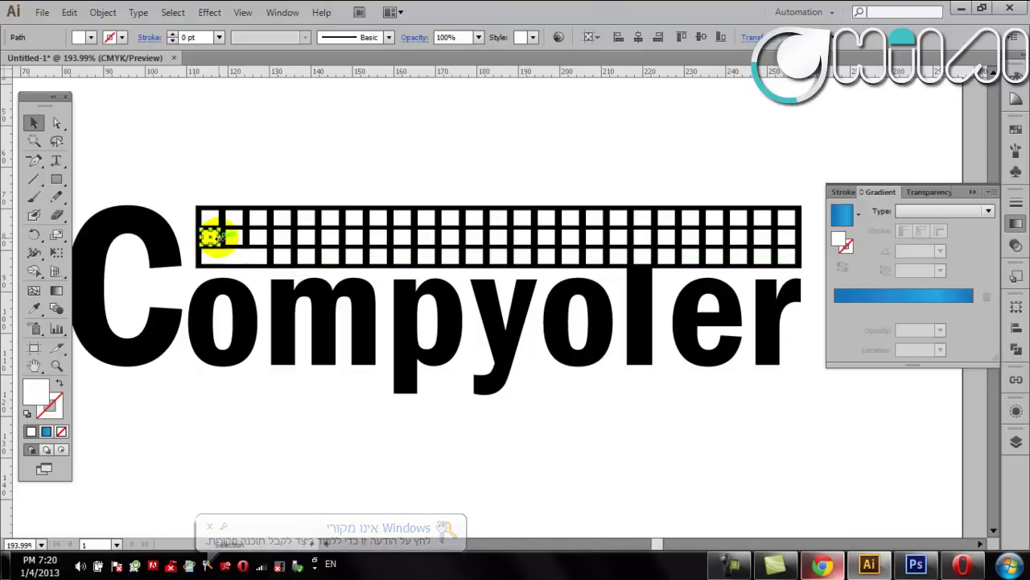
left_click_drag(211, 236, 233, 233)
left_click(308, 151)
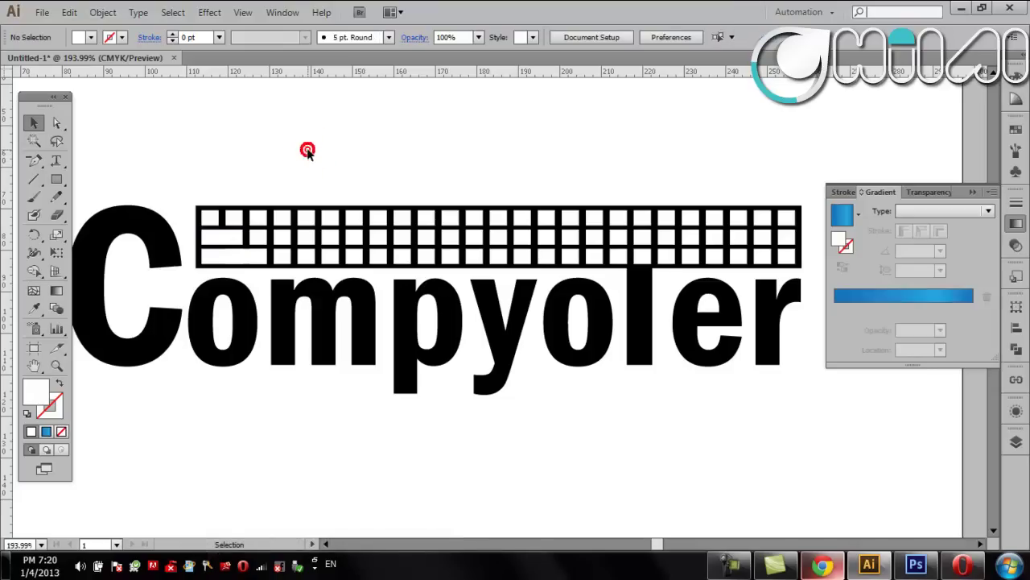
Stretch a bottom-row key both ways into a long space bar.
left_click(499, 256)
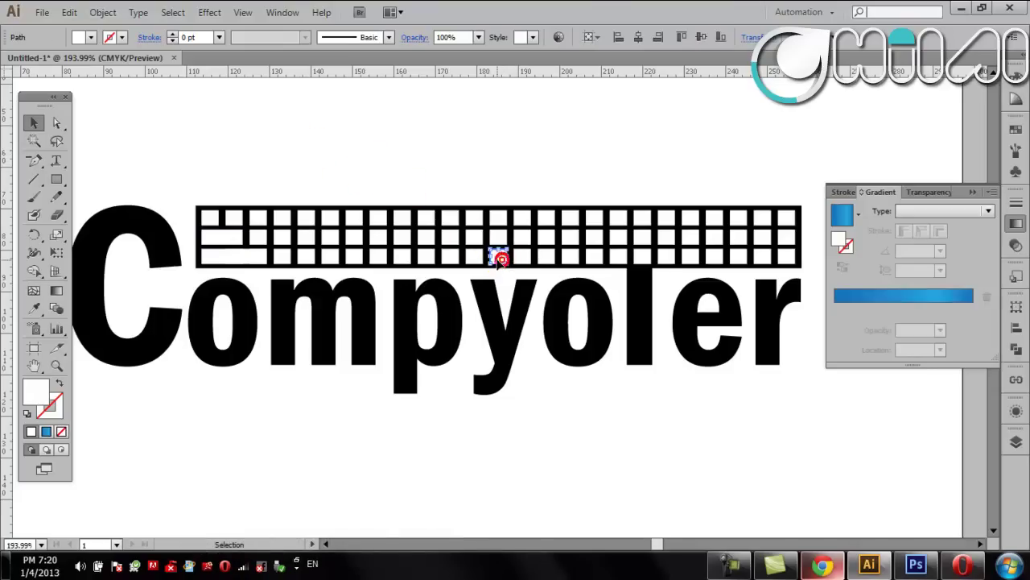
left_click(494, 255)
left_click_drag(488, 256, 442, 258)
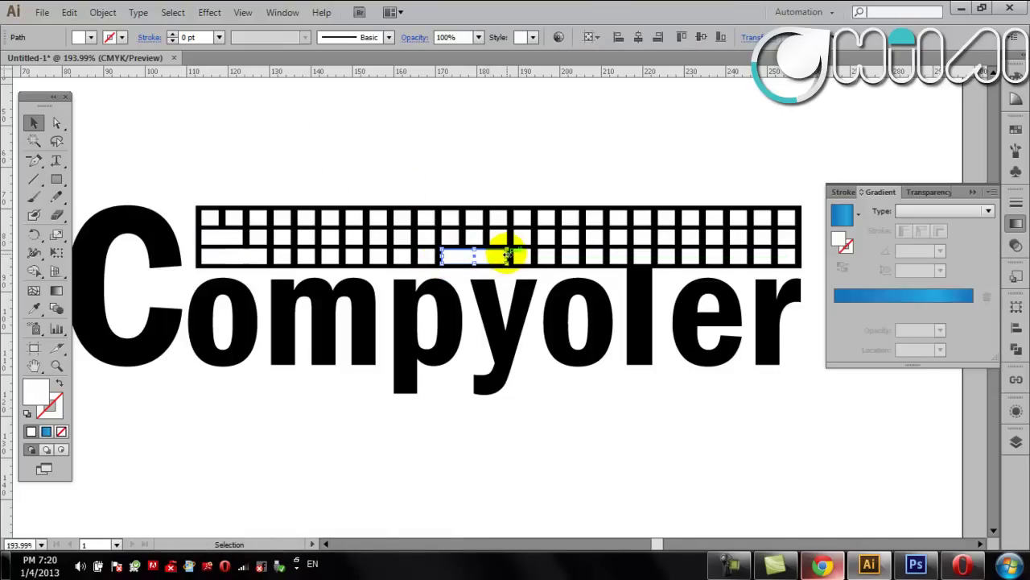
left_click_drag(507, 254, 531, 256)
left_click(528, 183)
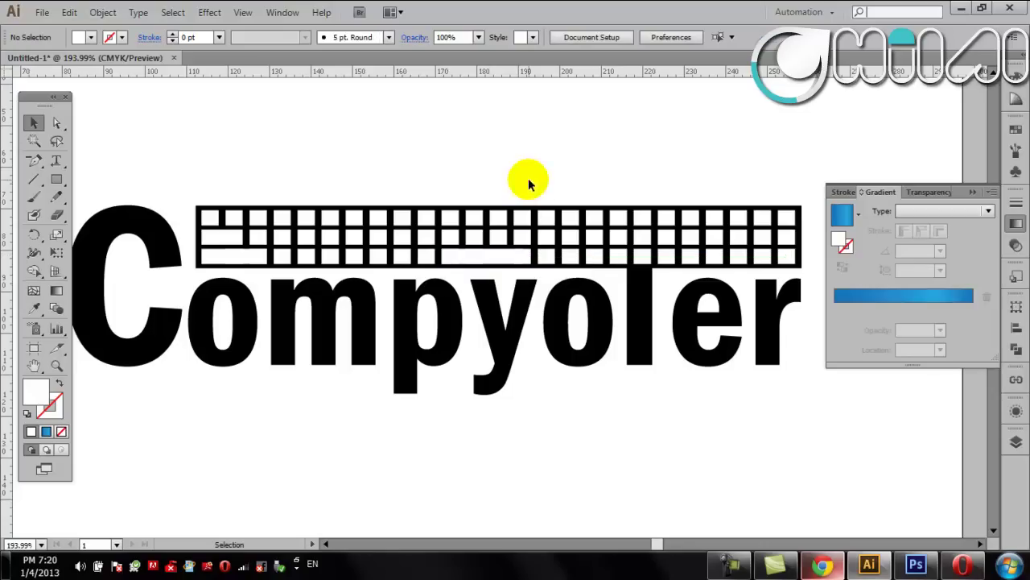
Widen another bottom-row key and move the small leftover key further right.
left_click(597, 257)
mouse_move(602, 254)
left_mouse_down()
mouse_move(635, 251)
mouse_move(636, 232)
mouse_move(618, 229)
left_mouse_up()
left_click(616, 170)
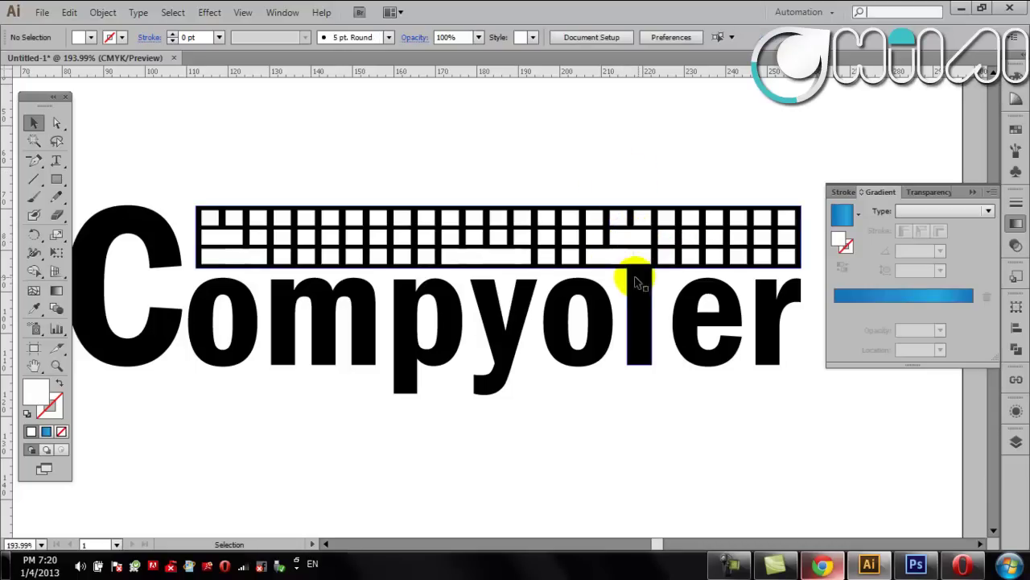
left_click(612, 259)
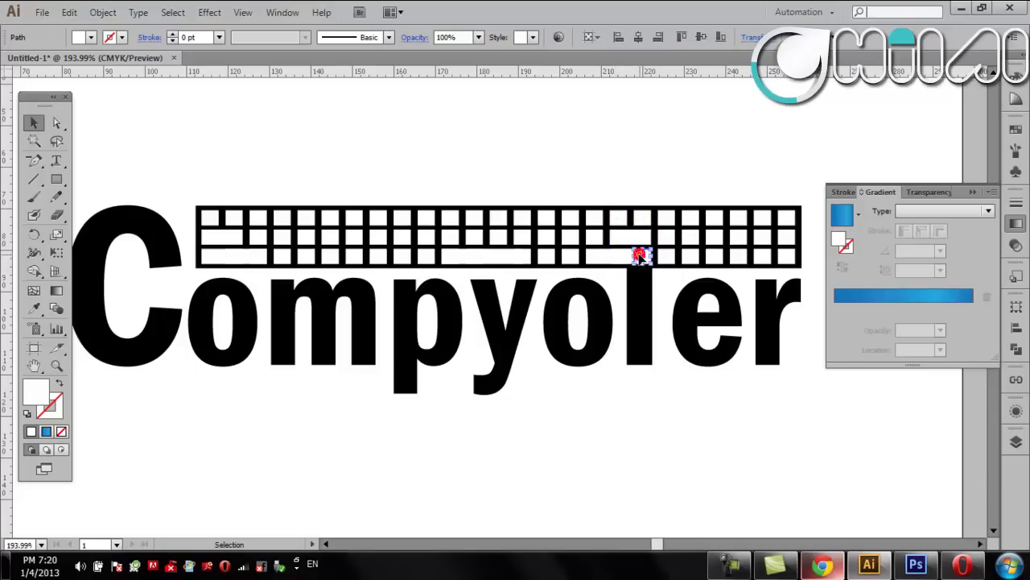
left_click_drag(607, 254, 633, 255)
left_click(655, 147)
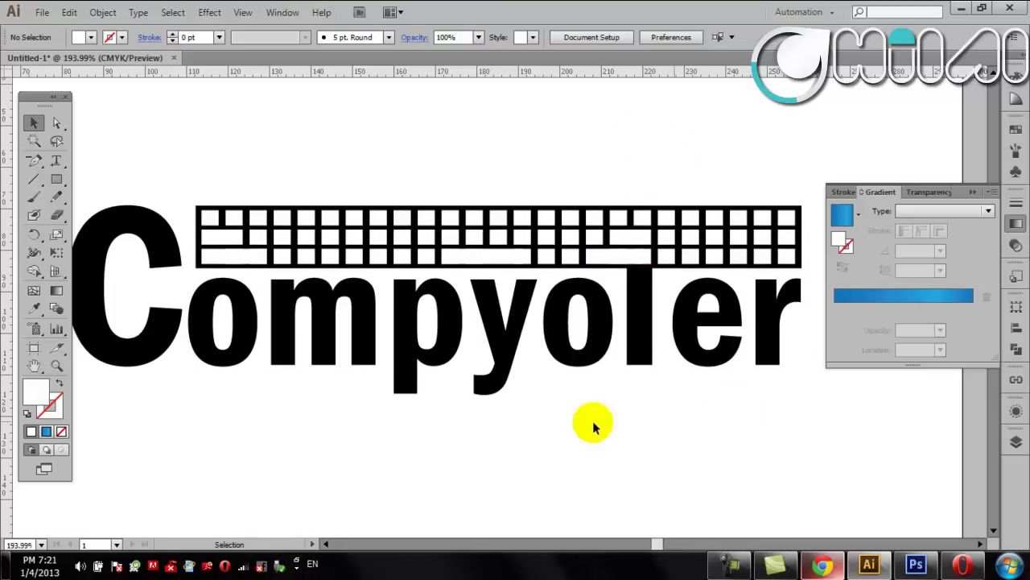
mouse_move(145, 405)
left_mouse_down()
mouse_move(634, 441)
mouse_move(661, 473)
left_mouse_up()
left_click(846, 396)
Apply the White, Black gradient preset to the logo and set both stops to blue.
left_click_drag(793, 338, 69, 335)
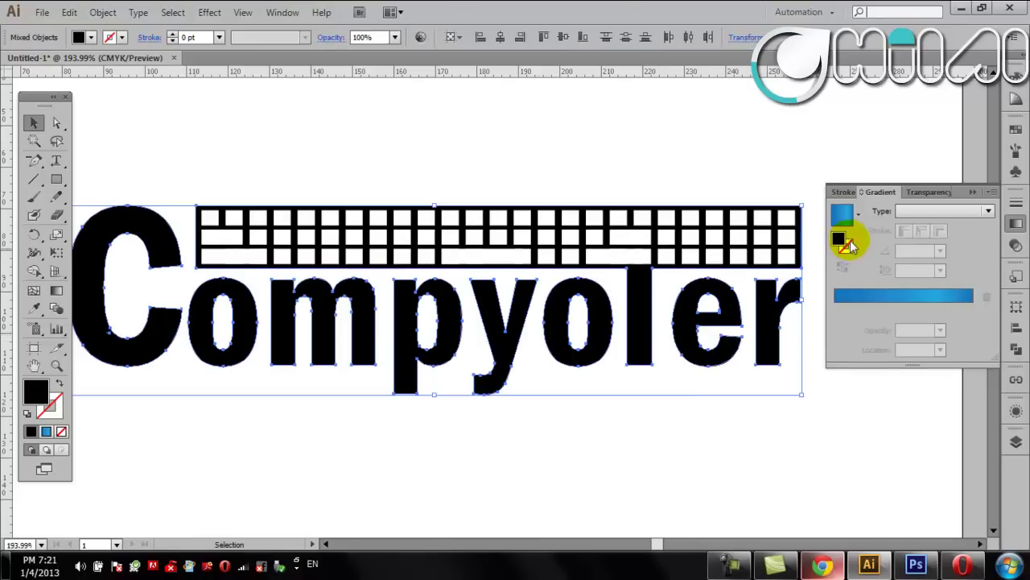
left_click(859, 214)
left_click(757, 243)
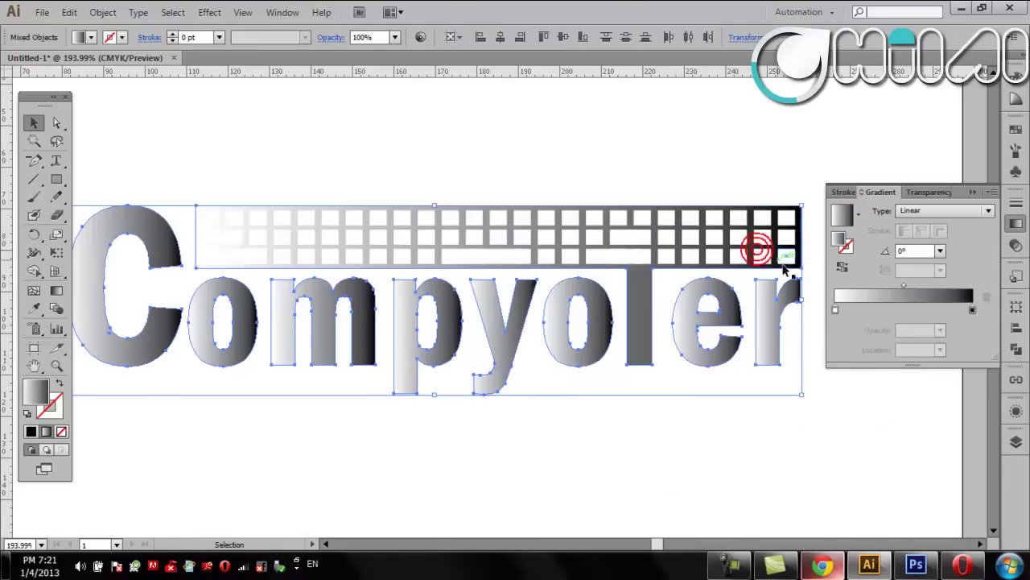
left_click(834, 311)
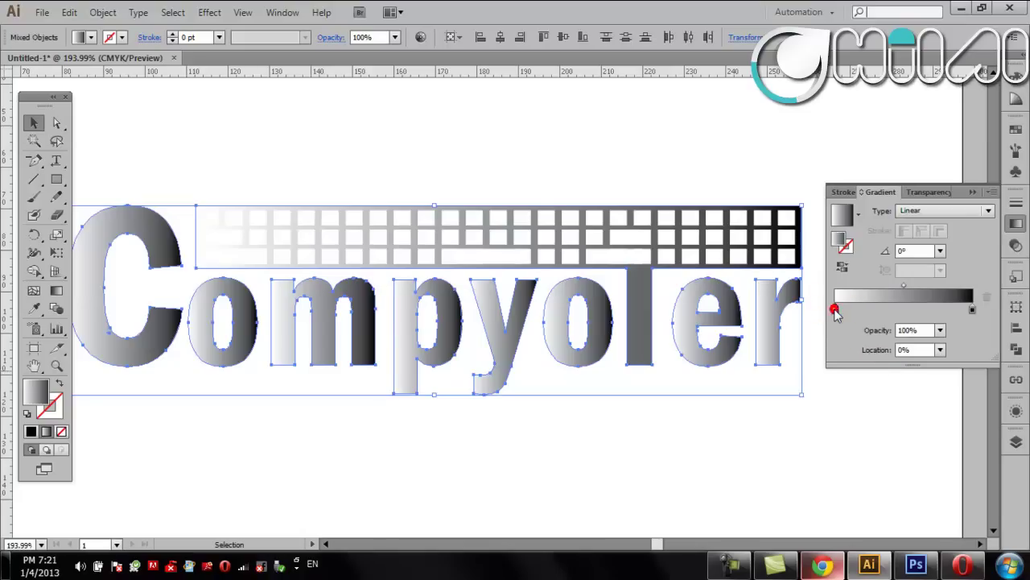
double_click(834, 310)
left_click(852, 367)
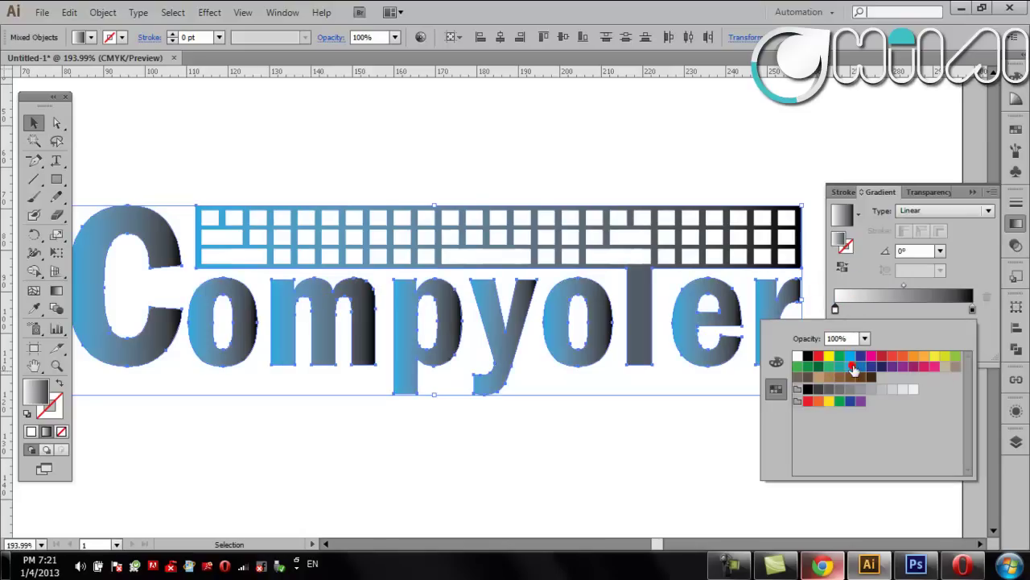
left_click(973, 309)
double_click(974, 309)
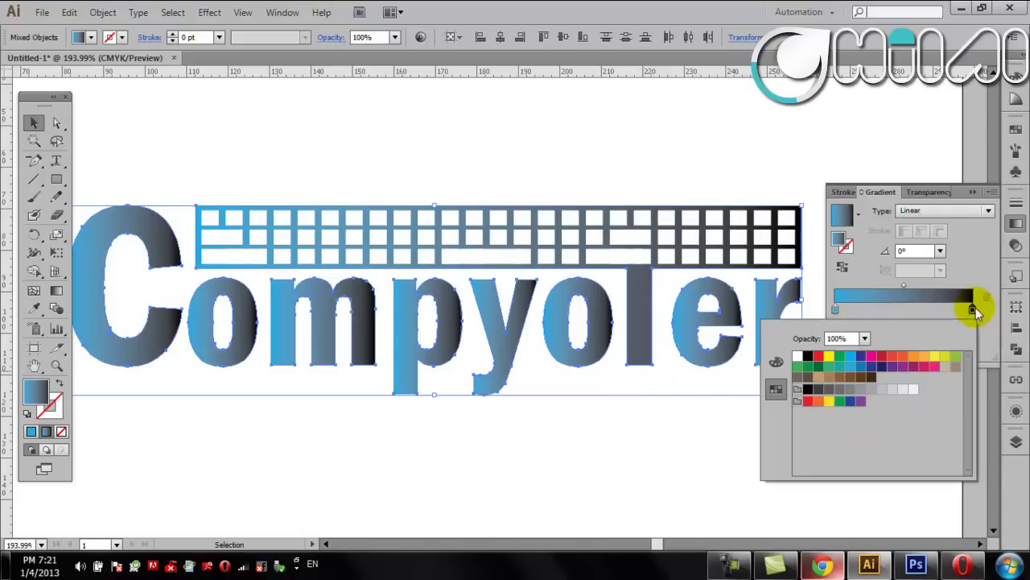
left_click(861, 367)
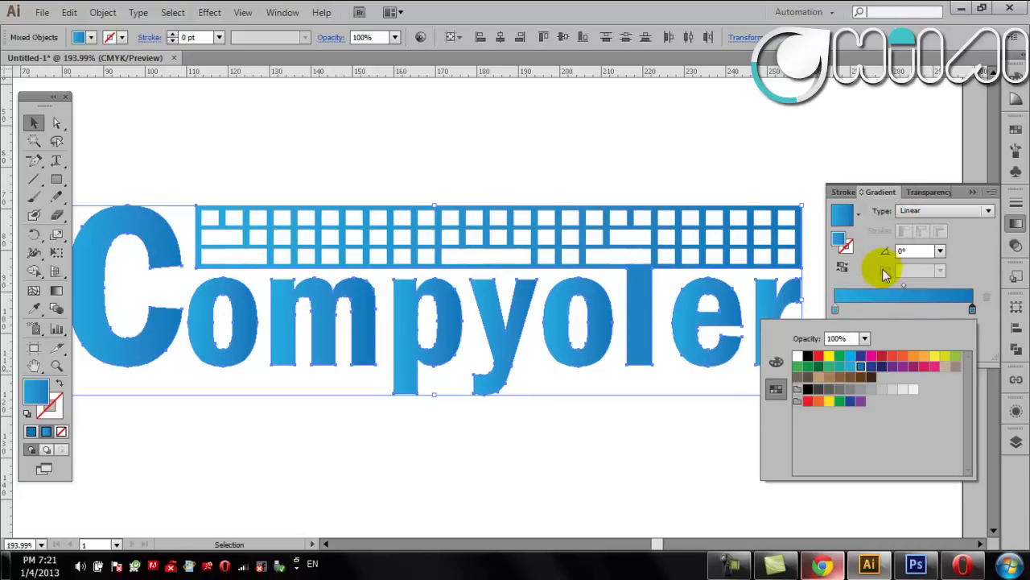
Add a middle gradient stop and make the starting stop a darker blue.
left_click(919, 306)
left_click_drag(919, 309, 837, 310)
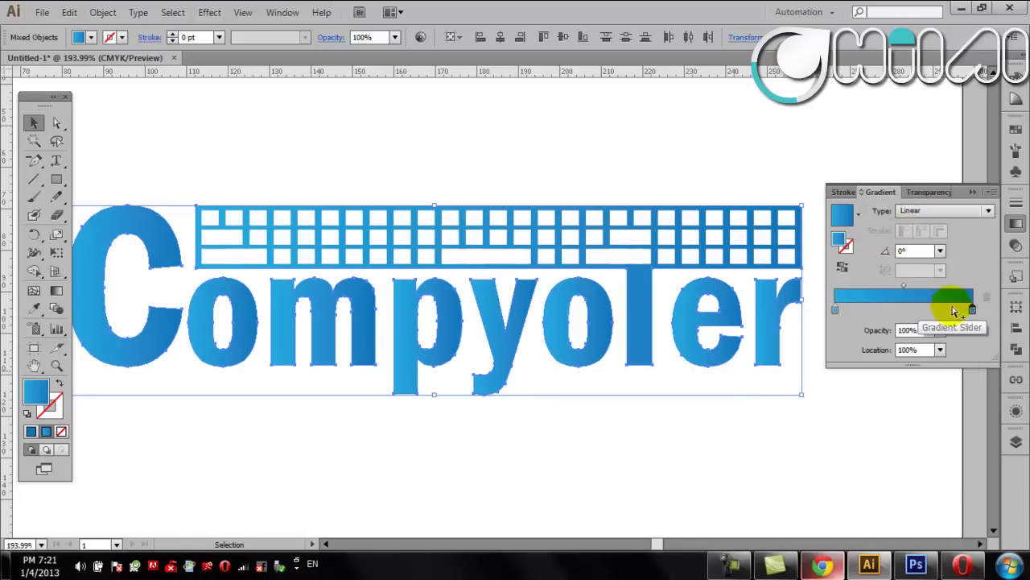
left_click(885, 308)
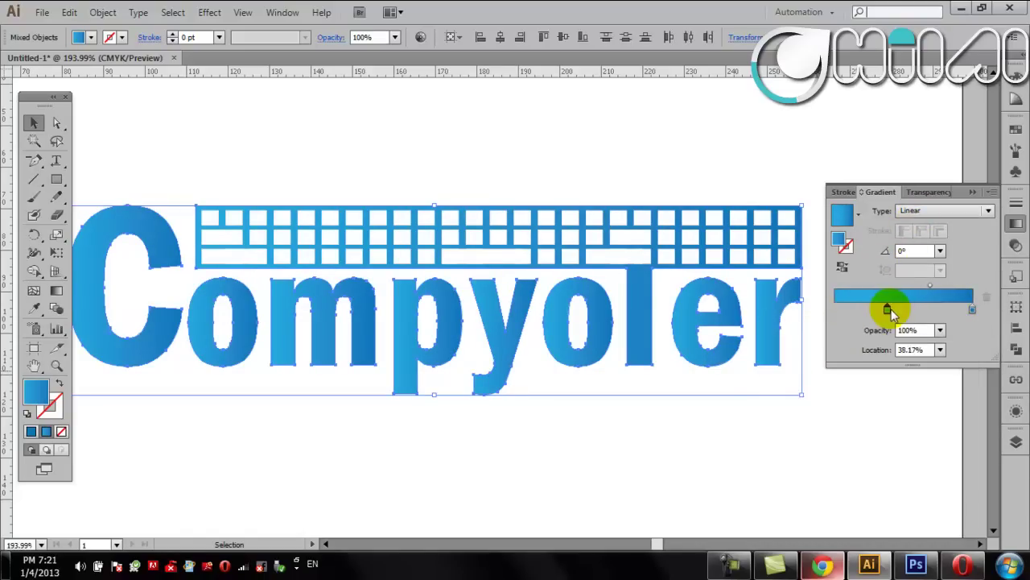
left_click_drag(837, 309, 835, 312)
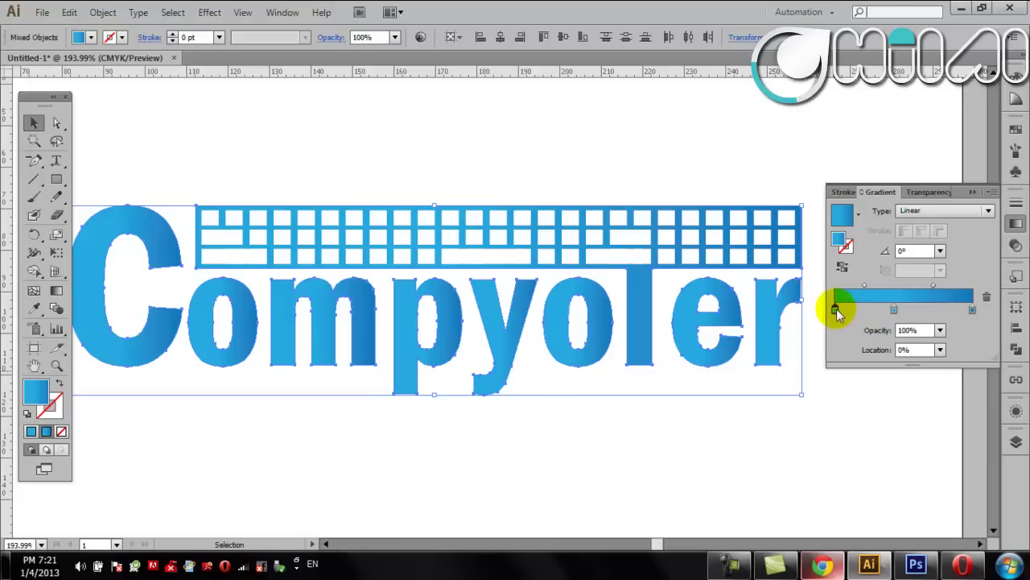
double_click(837, 310)
left_click(860, 367)
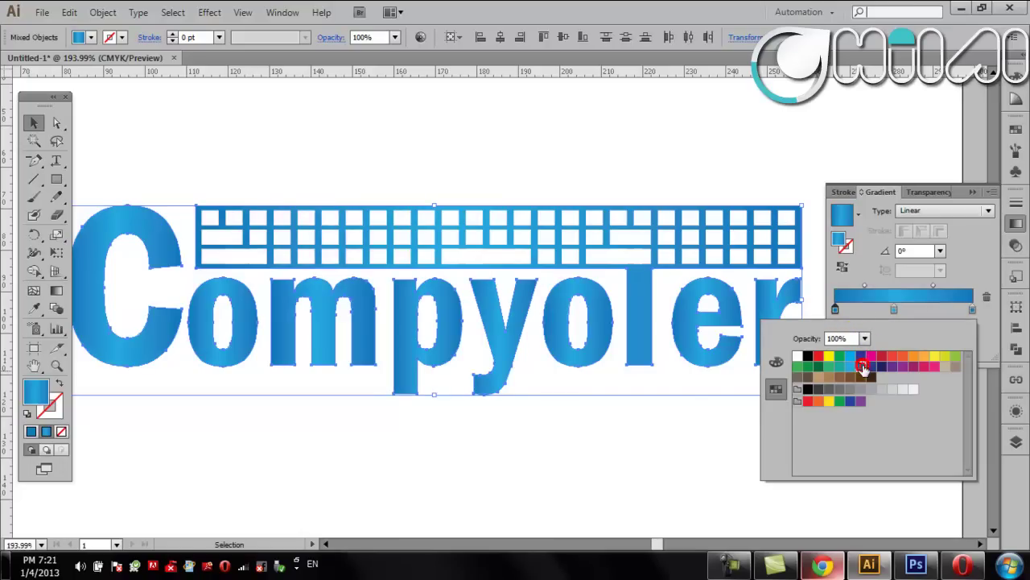
left_click(904, 239)
Keep the gradient linear at a 90° angle and adjust the middle stop.
left_click(922, 211)
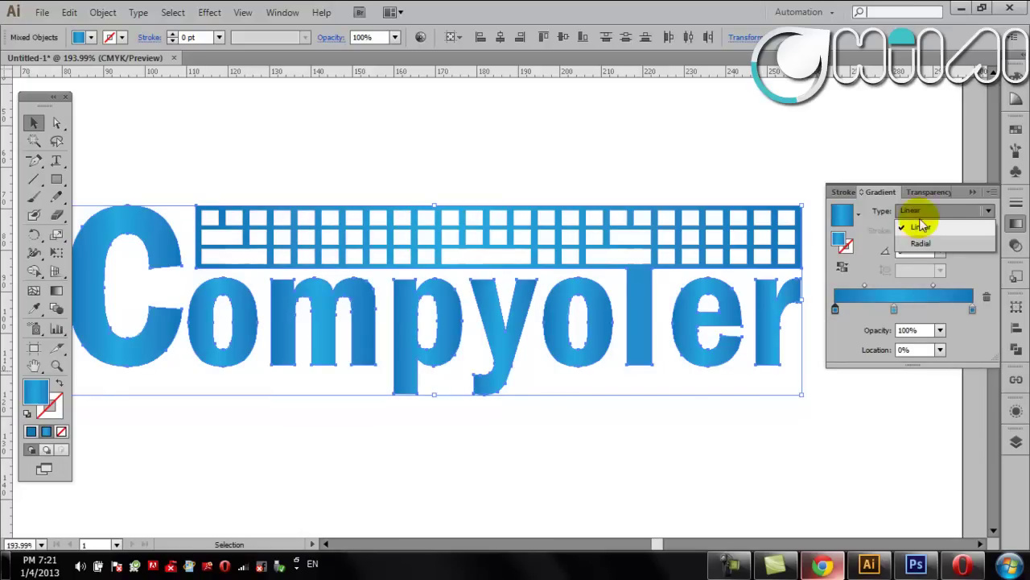
left_click(925, 230)
left_click(939, 251)
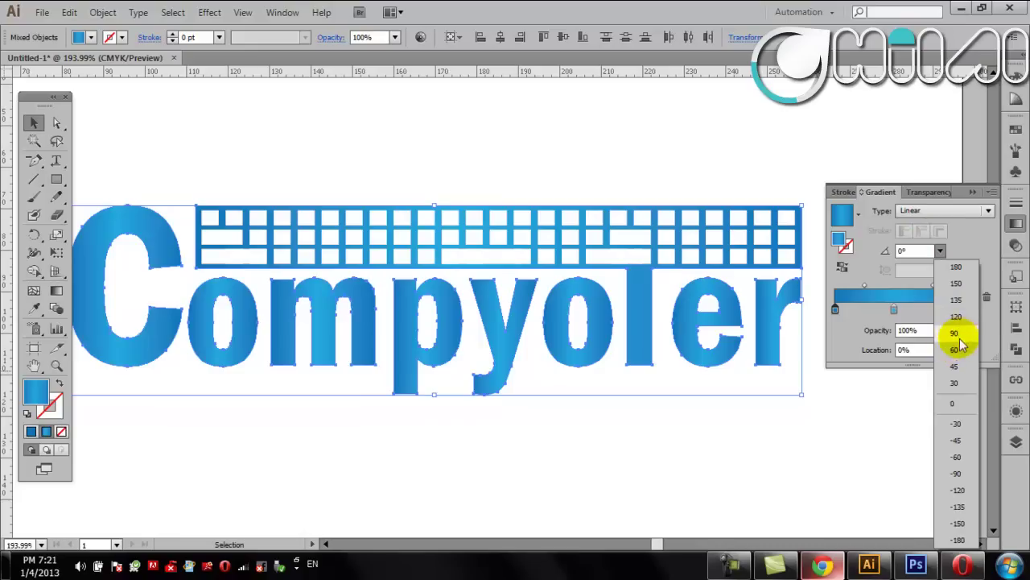
left_click(960, 333)
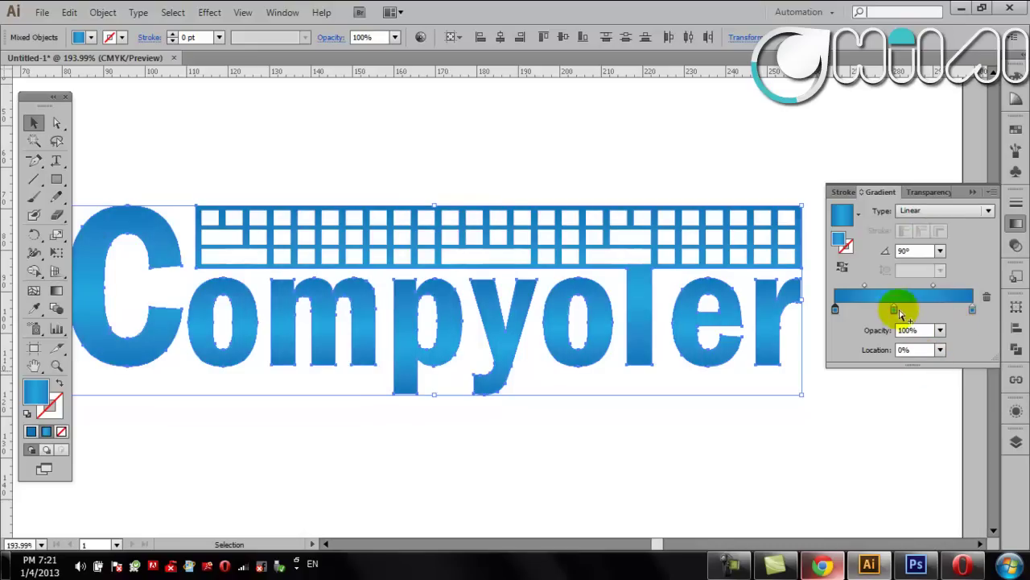
mouse_move(894, 306)
left_mouse_down()
mouse_move(907, 309)
mouse_move(894, 283)
left_mouse_up()
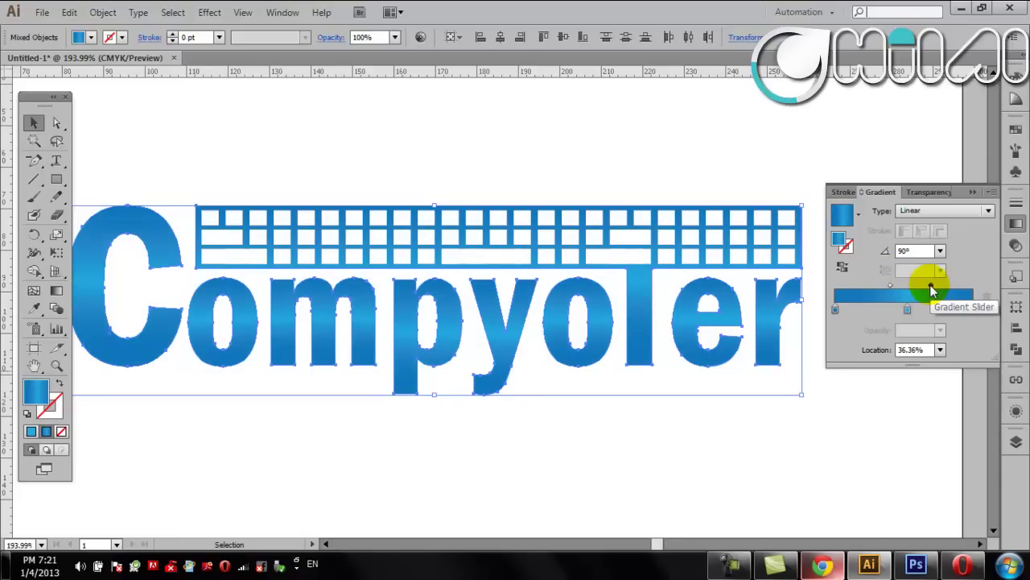
left_click(801, 435)
Zoom out and back to 150%, then drag the C's left handle inward to narrow it.
key("ctrl+minus")
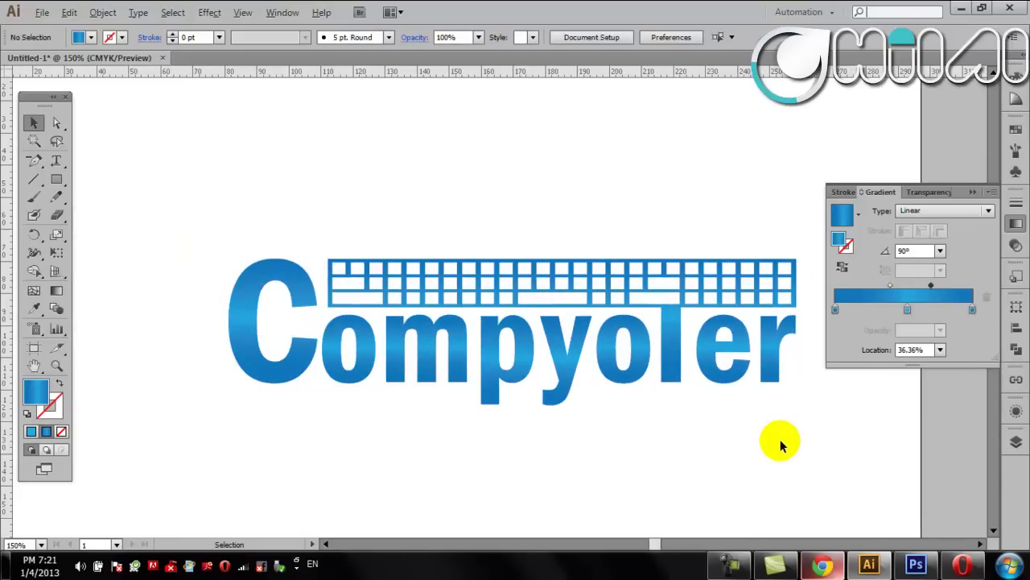
scroll(770, 443, "down", 4)
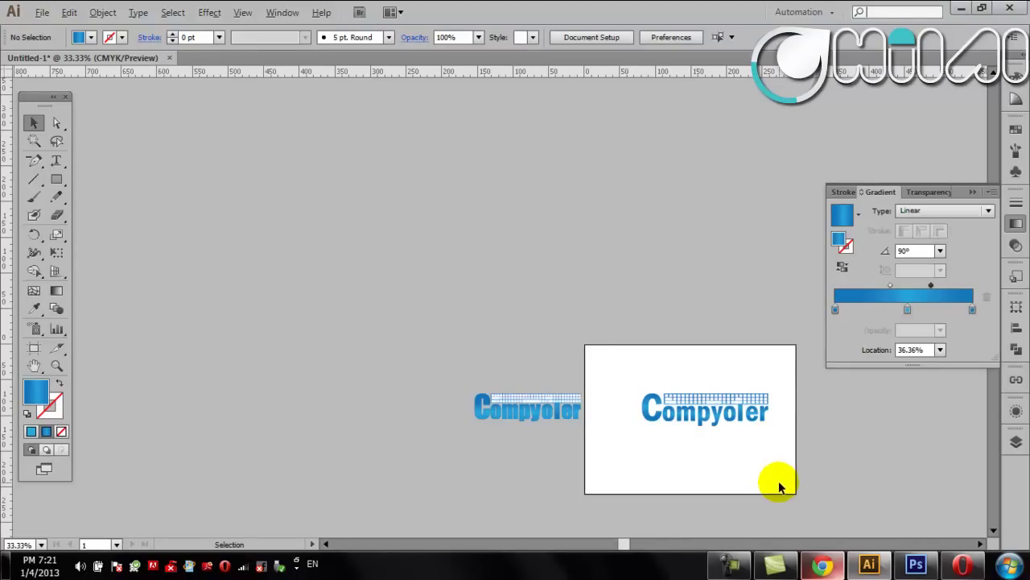
scroll(779, 485, "up", 1)
scroll(779, 485, "up", 1)
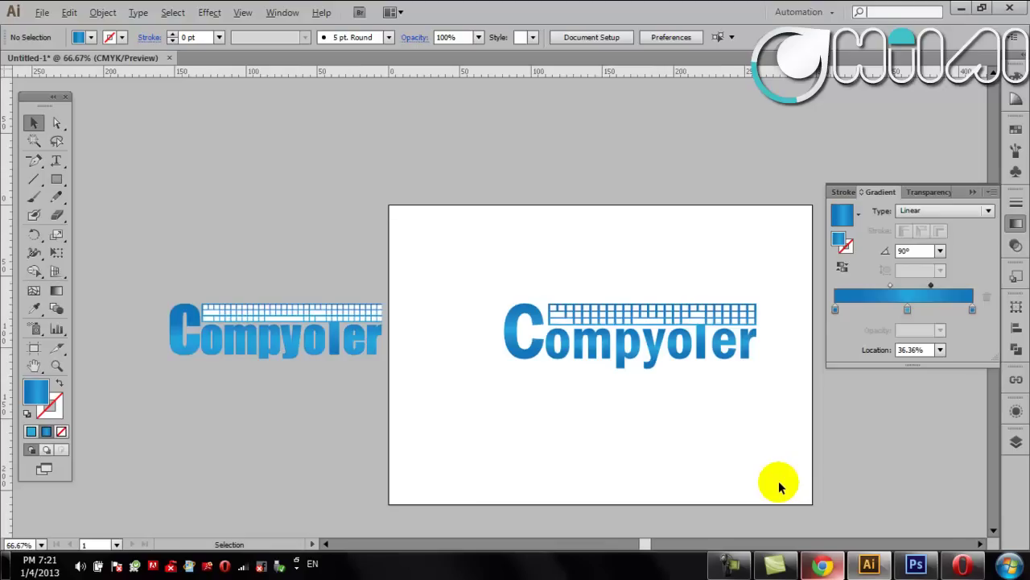
scroll(779, 485, "up", 1)
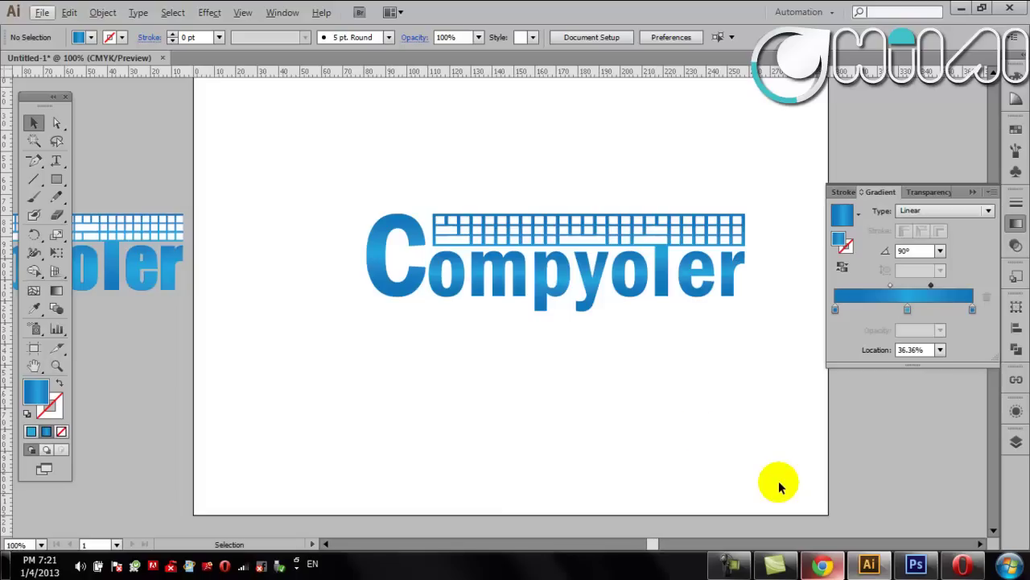
scroll(667, 417, "up", 1)
scroll(662, 356, "up", 1)
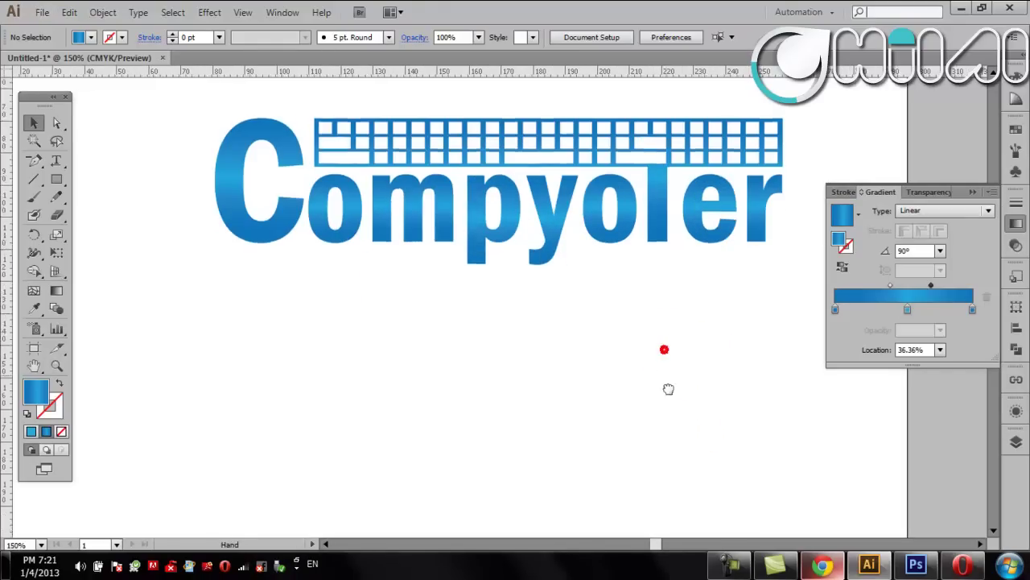
left_click(237, 218)
left_click_drag(227, 230, 245, 225)
Copy the whole logo and paste a copy in front.
left_click(220, 261)
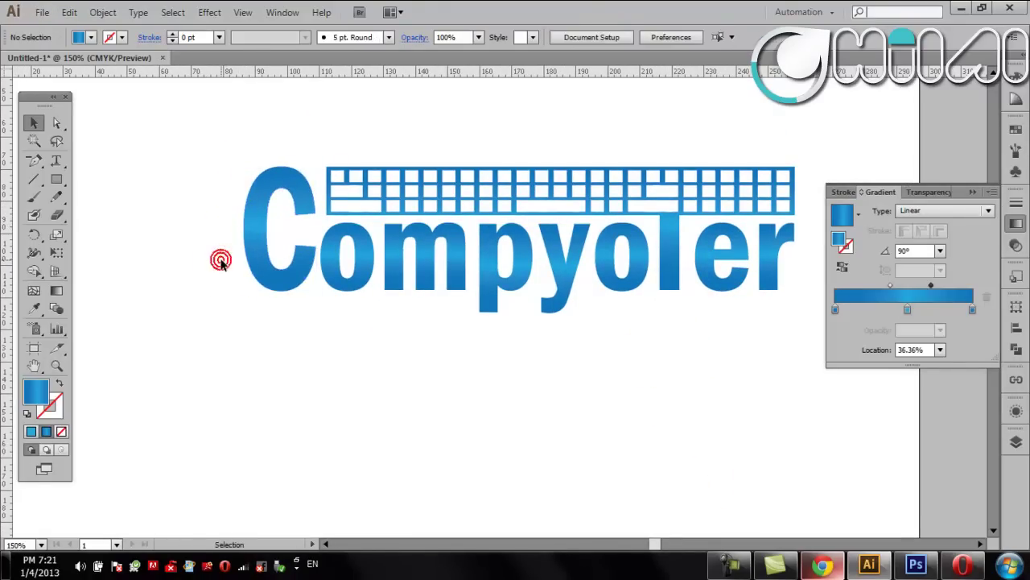
left_click(298, 192)
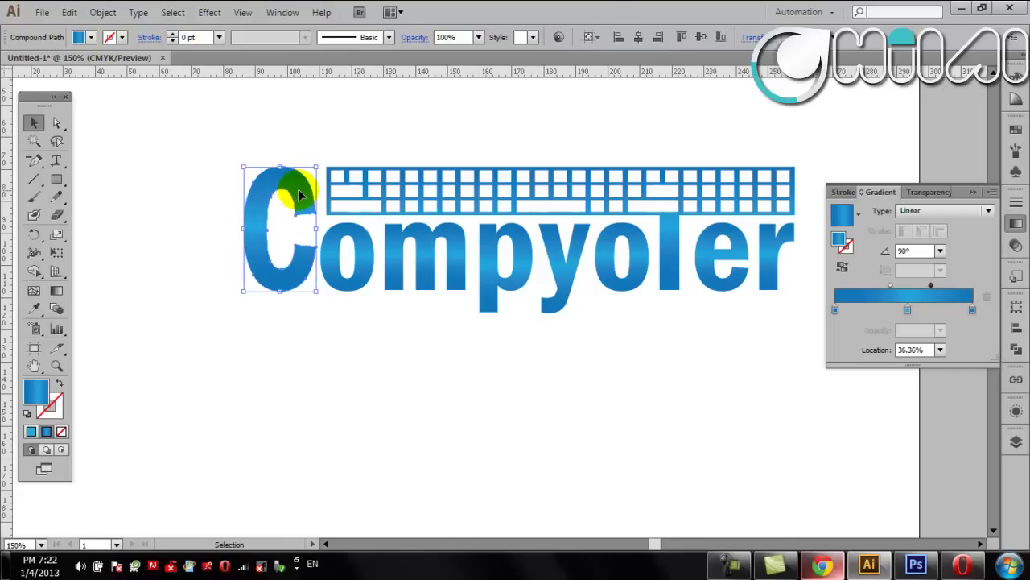
left_click(306, 374)
left_click_drag(231, 333, 770, 270)
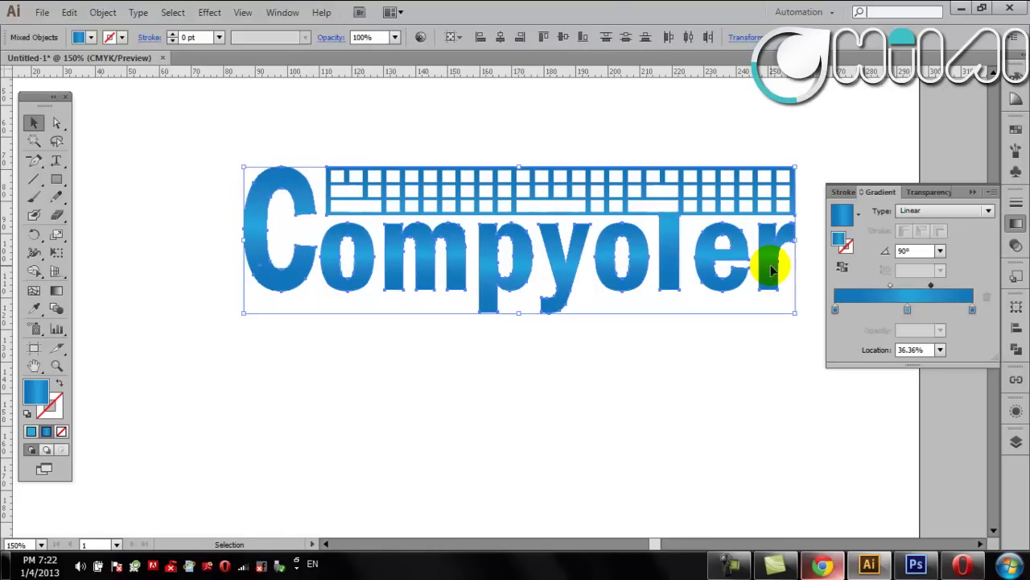
left_click(69, 12)
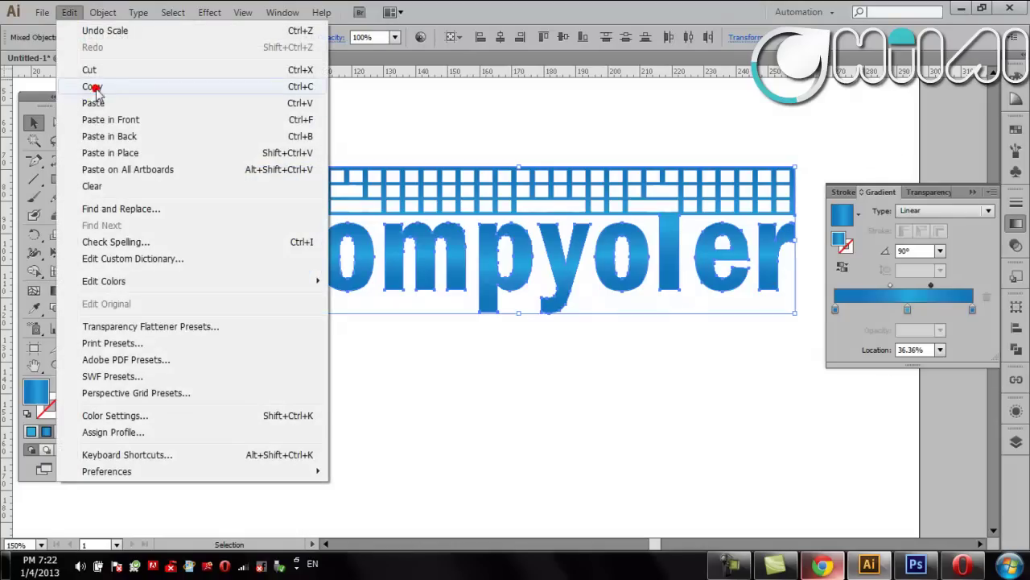
left_click(92, 86)
left_click(158, 303)
key("ctrl+f")
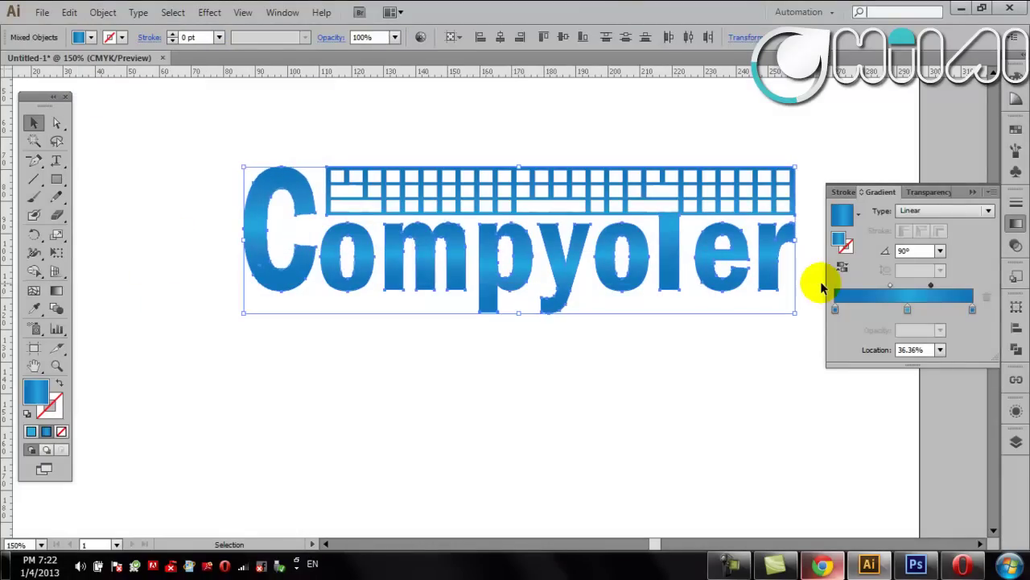
Lock the pasted copy, paste another copy behind, and give its outline a swatch.
left_click(103, 12)
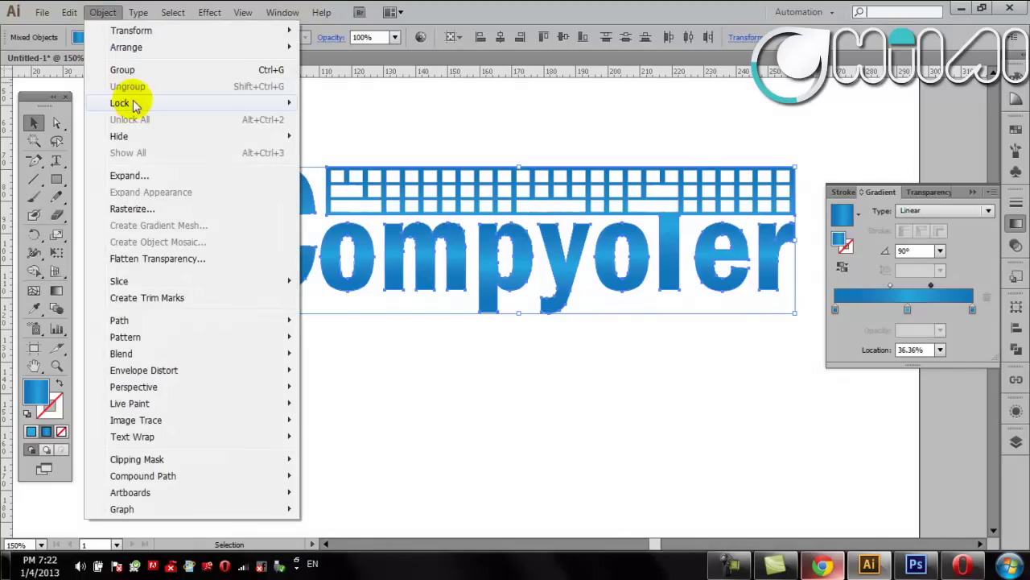
left_click(400, 98)
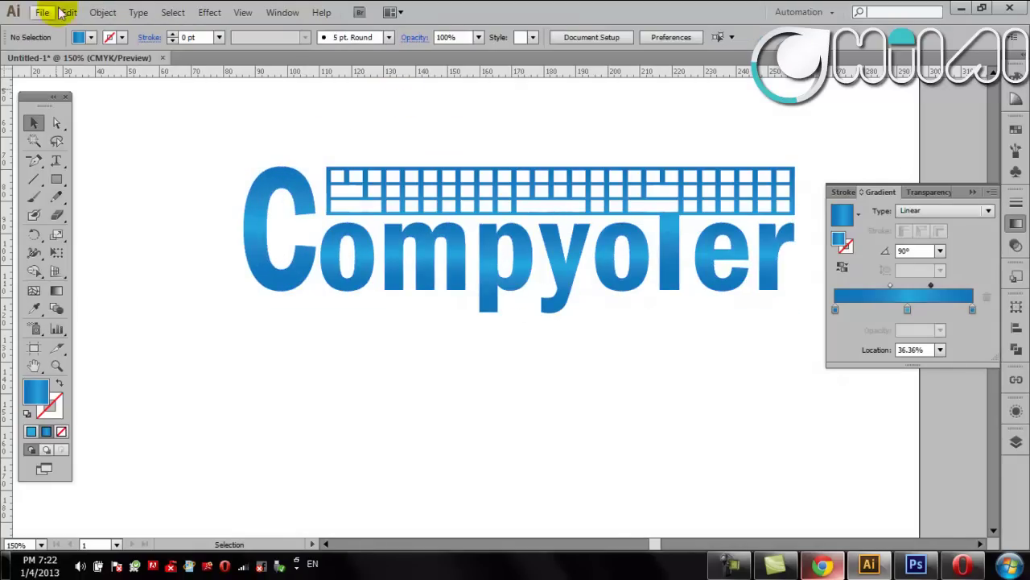
left_click(69, 12)
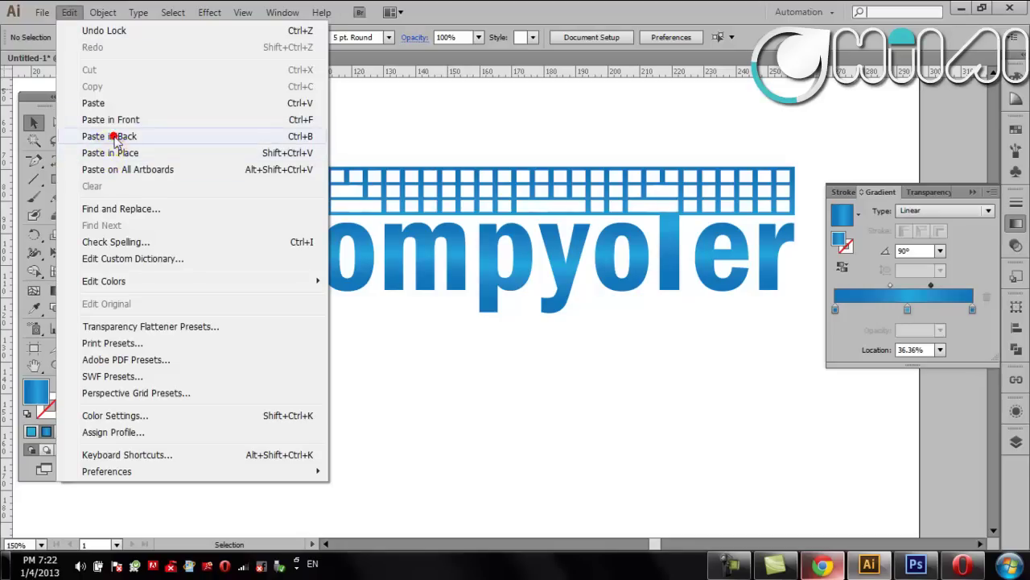
left_click(113, 137)
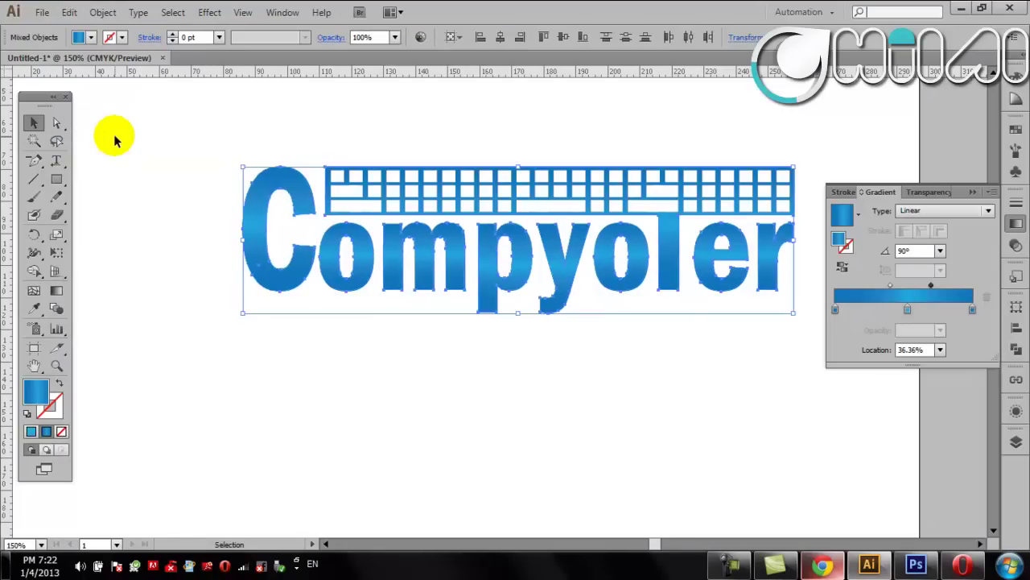
left_click(110, 37)
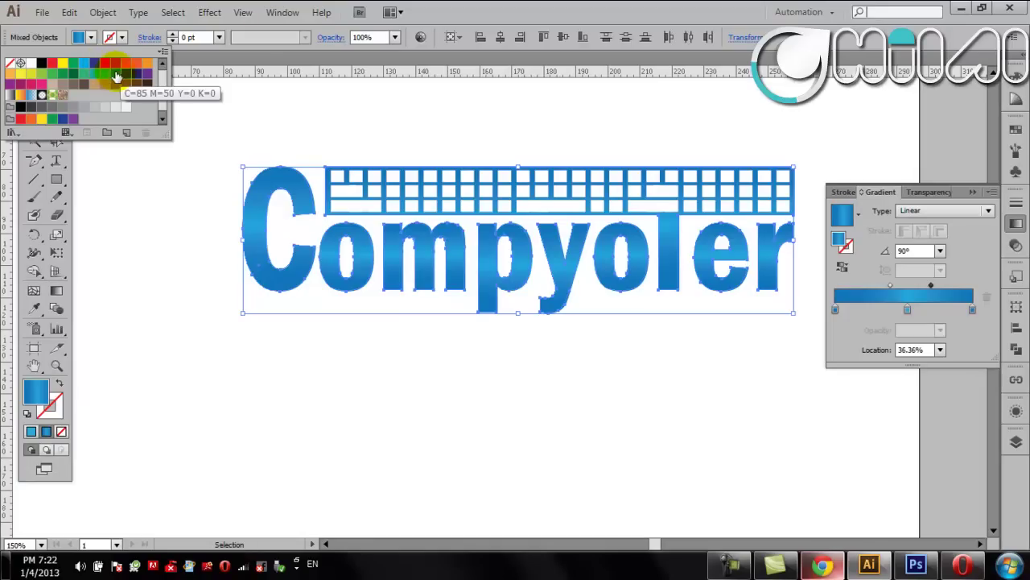
left_click(117, 75)
left_click(307, 87)
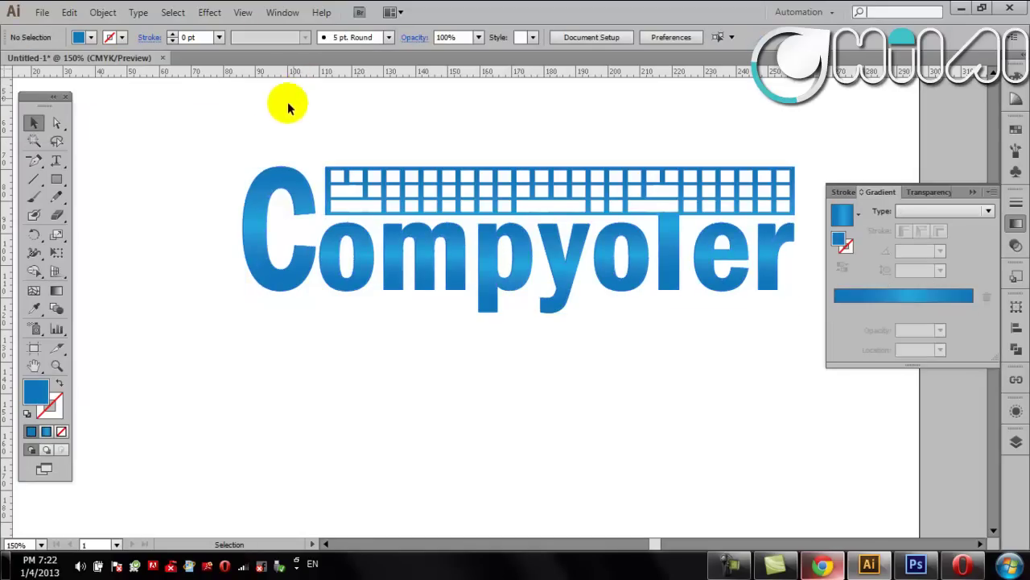
Marquee-select the whole logo, move it about 16 mm left, and deselect.
scroll(156, 202, "up", 2)
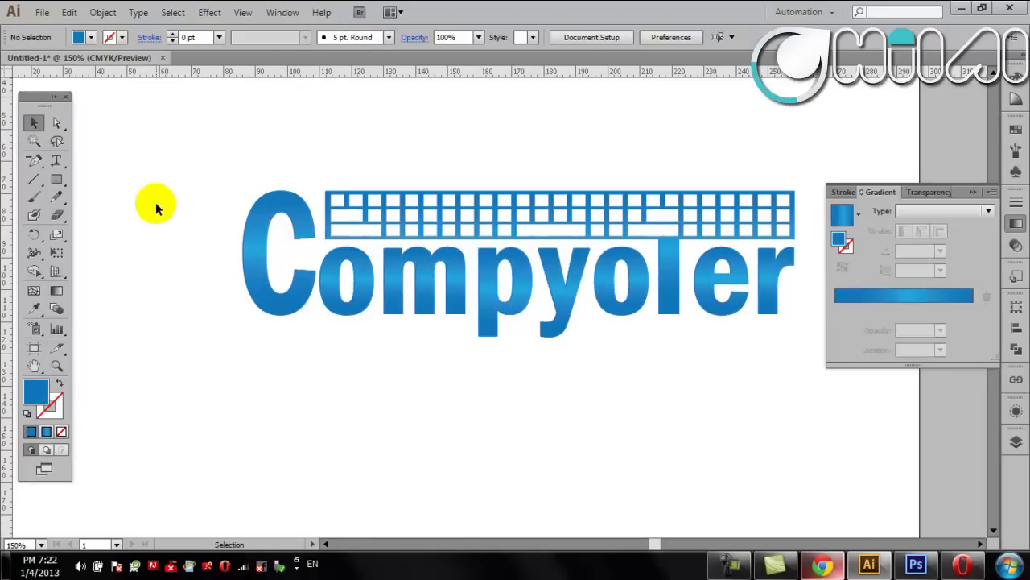
left_click_drag(207, 161, 416, 135)
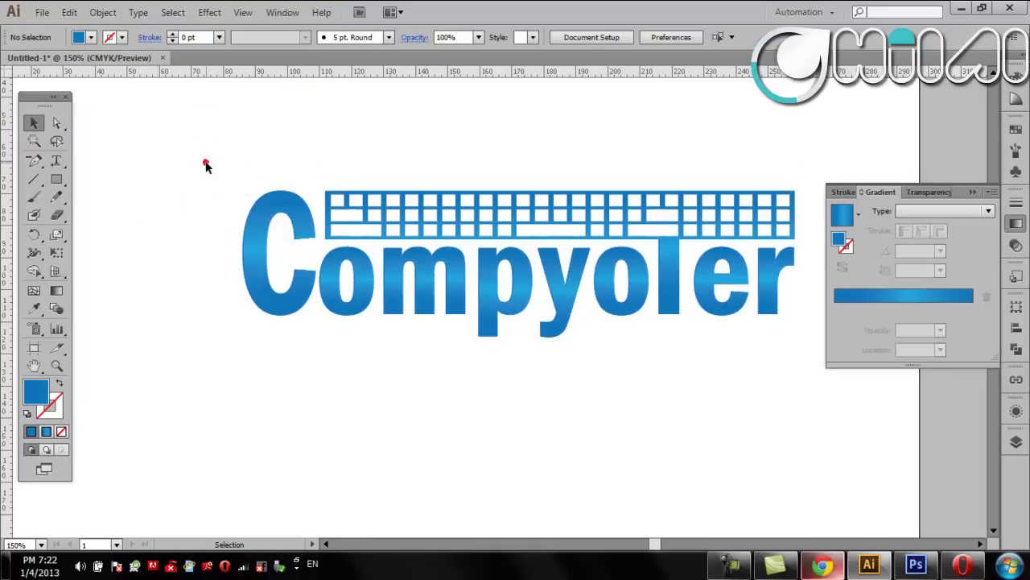
left_click(416, 131)
mouse_move(231, 142)
left_mouse_down()
mouse_move(670, 356)
mouse_move(770, 338)
left_mouse_up()
left_click_drag(792, 310, 681, 309)
left_click(641, 378)
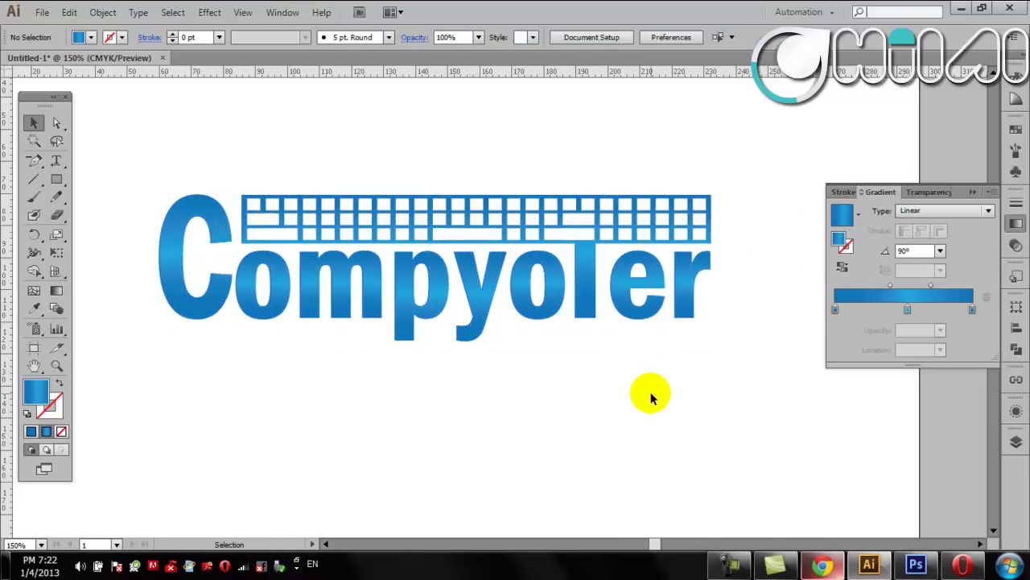
scroll(651, 396, "up", 1)
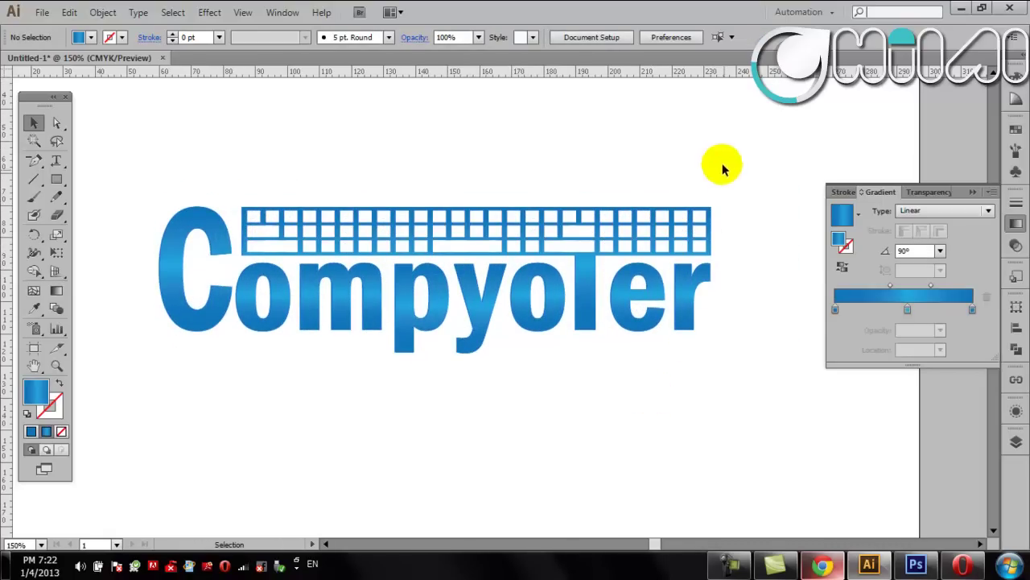
Group all logo parts and move the group slightly right and down.
key("ctrl+a")
right_click(185, 340)
left_click(222, 409)
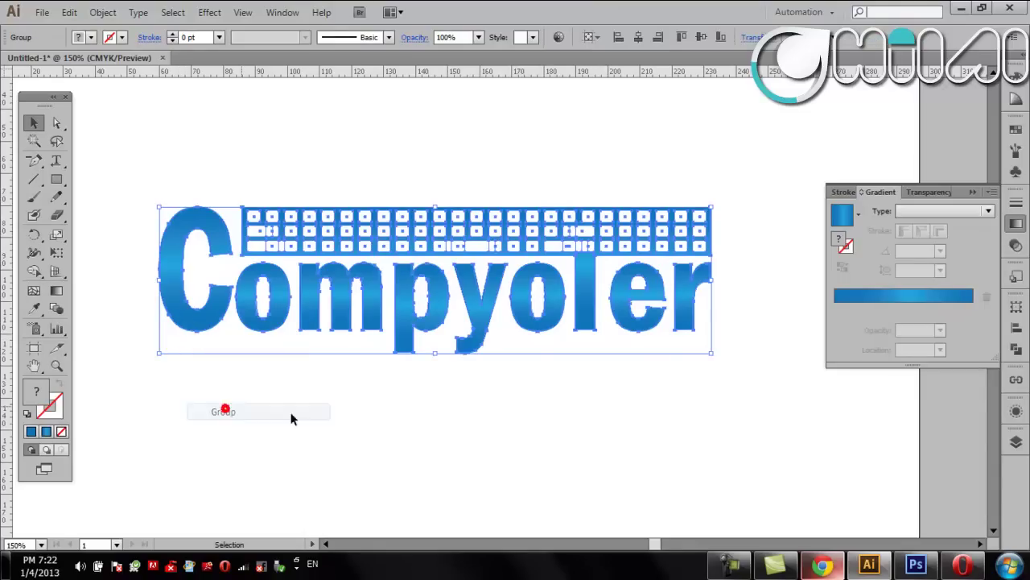
mouse_move(478, 408)
left_mouse_down()
mouse_move(569, 400)
mouse_move(527, 424)
mouse_move(499, 420)
left_mouse_up()
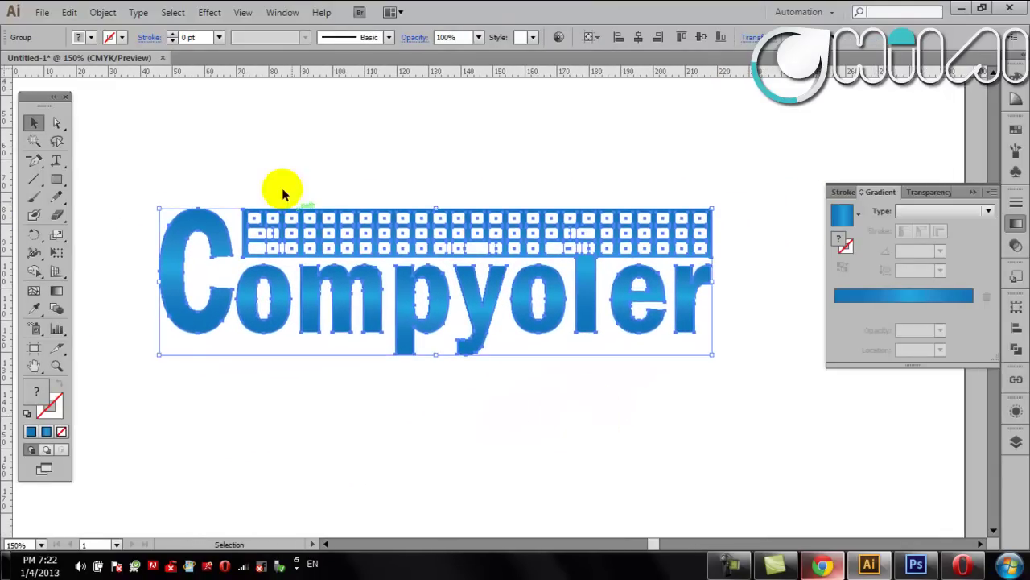
left_click_drag(187, 214, 217, 225)
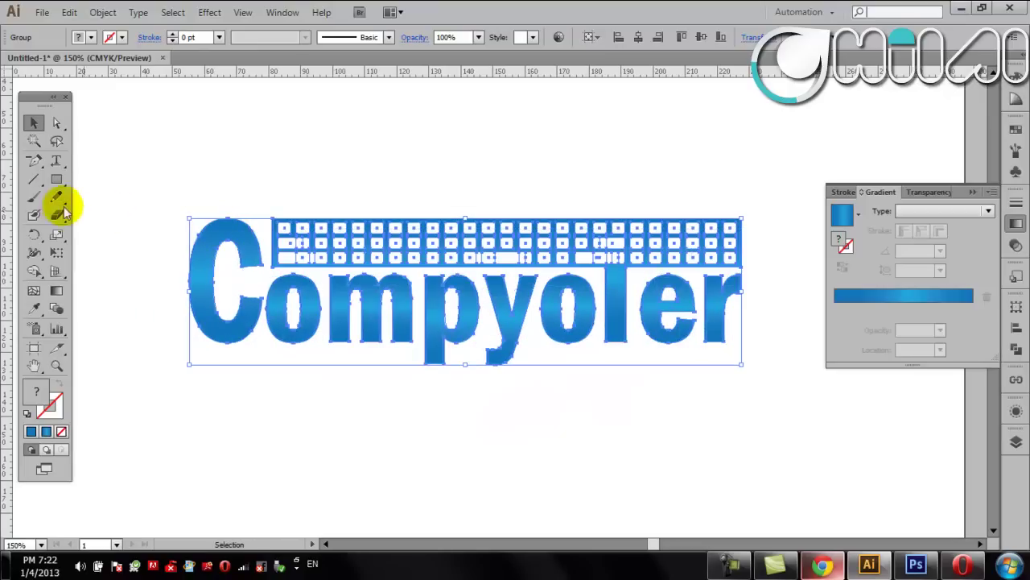
Draw a large rectangle covering the logo and bring up its Arrange options.
left_click(56, 181)
left_click_drag(97, 86, 899, 528)
right_click(782, 442)
left_click(797, 415)
Send the rectangle behind the logo and give it a radial White, Black gradient.
left_click(692, 465)
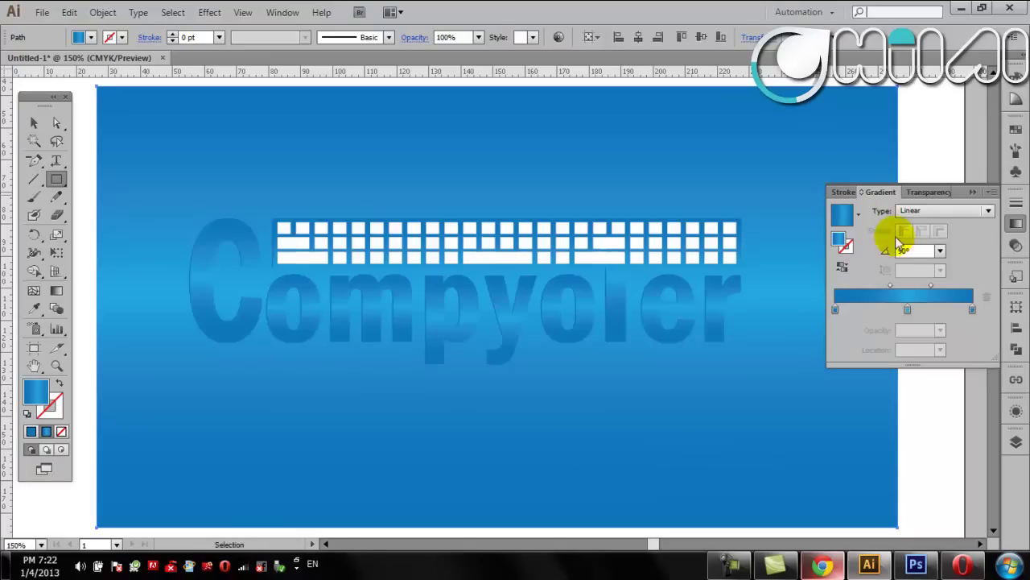
left_click(859, 214)
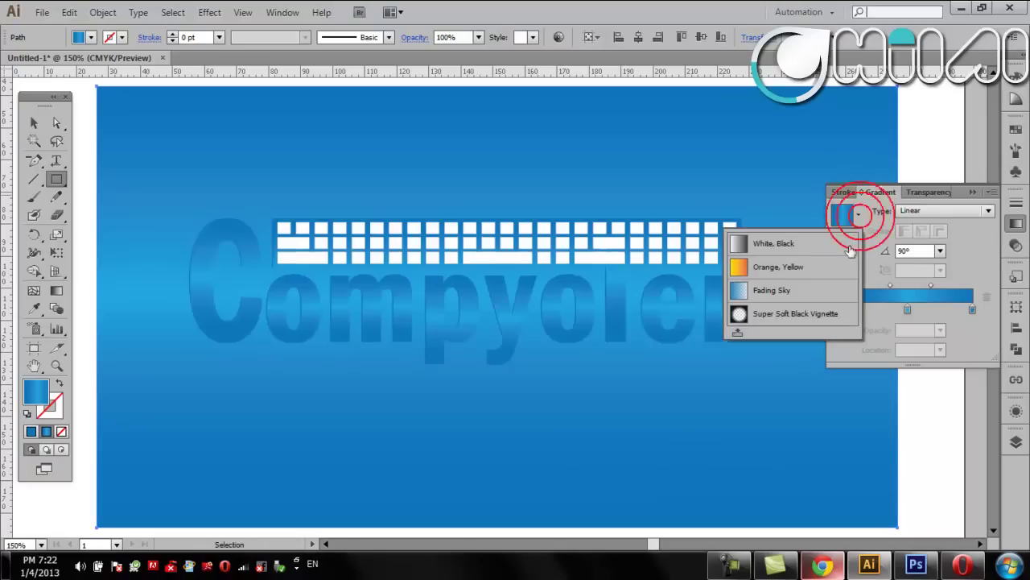
left_click(757, 239)
left_click(937, 210)
left_click(937, 239)
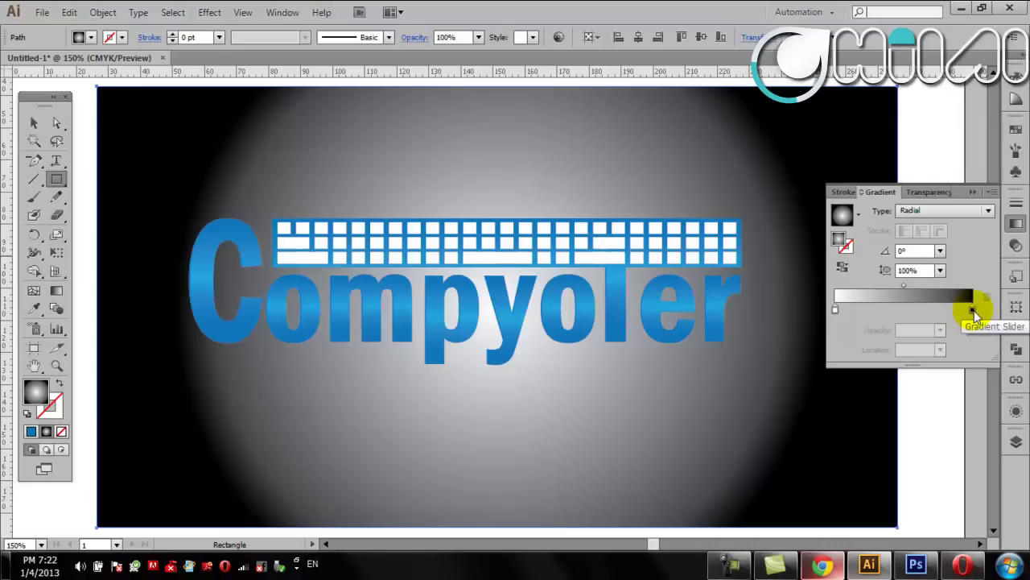
Recolour the outer gradient stop from black to a near-white light grey.
double_click(973, 309)
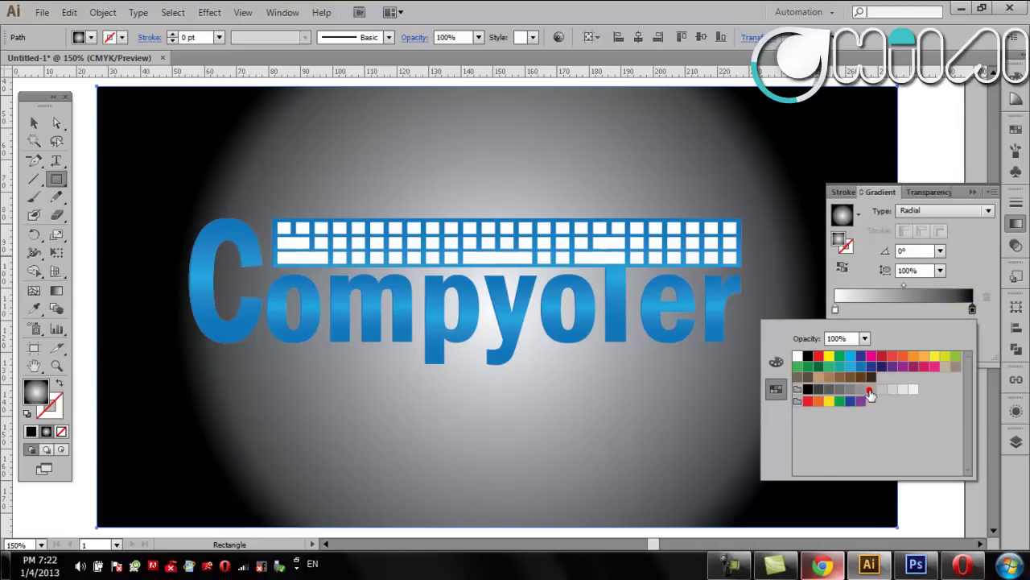
left_click(870, 395)
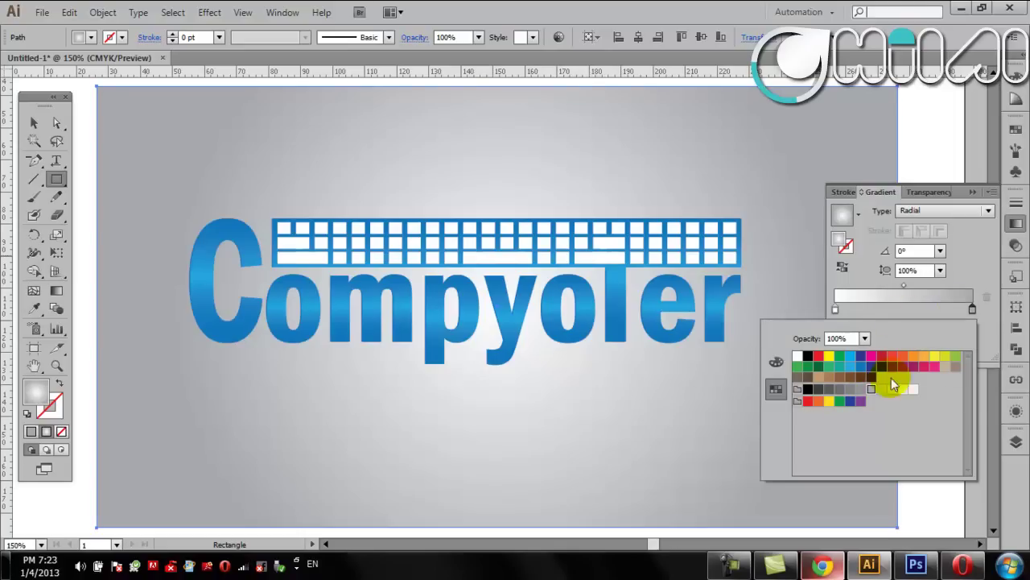
left_click(903, 389)
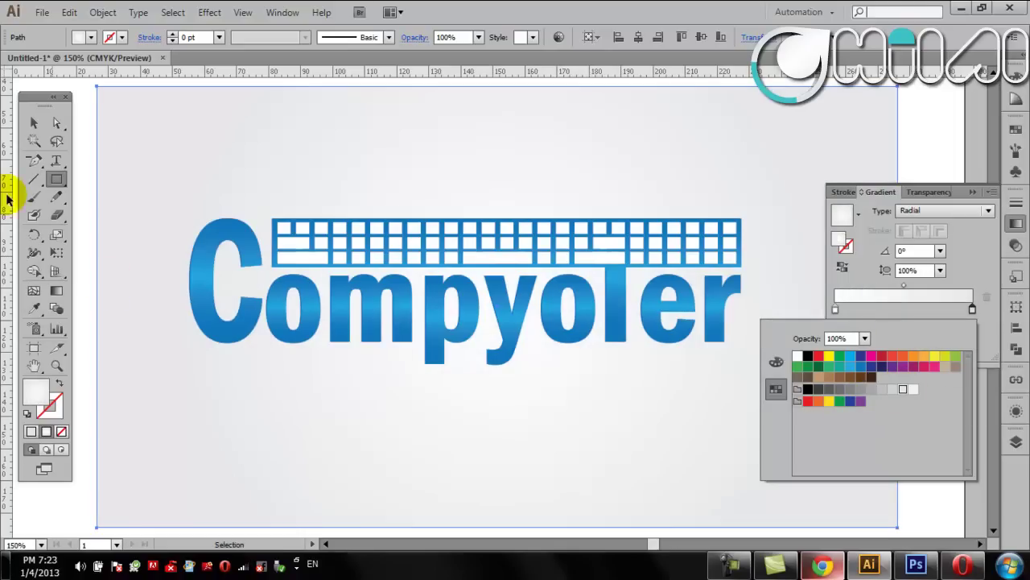
left_click(33, 124)
Stretch the background rectangle to the artboard's left, right, bottom and top edges.
scroll(352, 154, "down", 1)
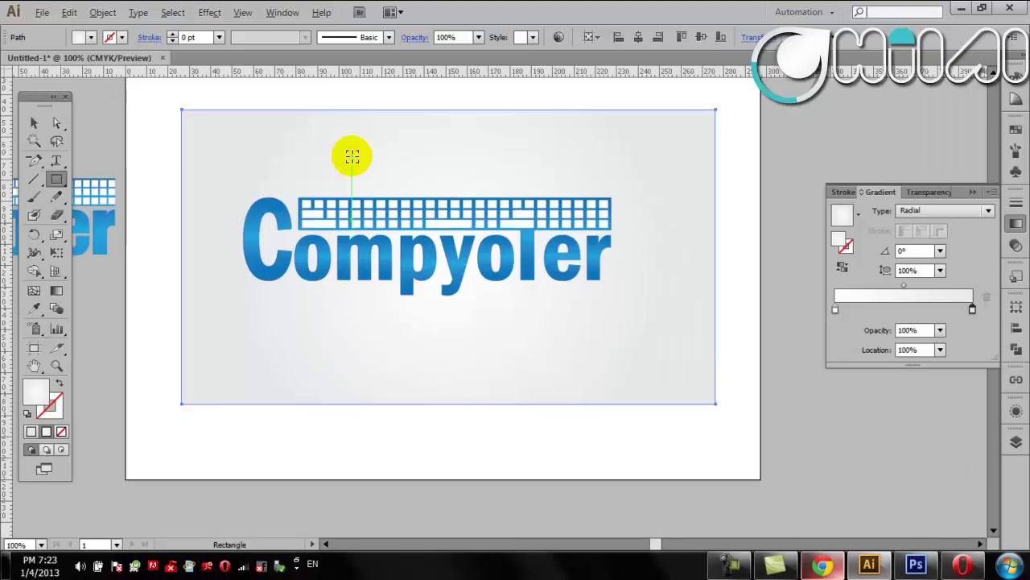
left_click(34, 123)
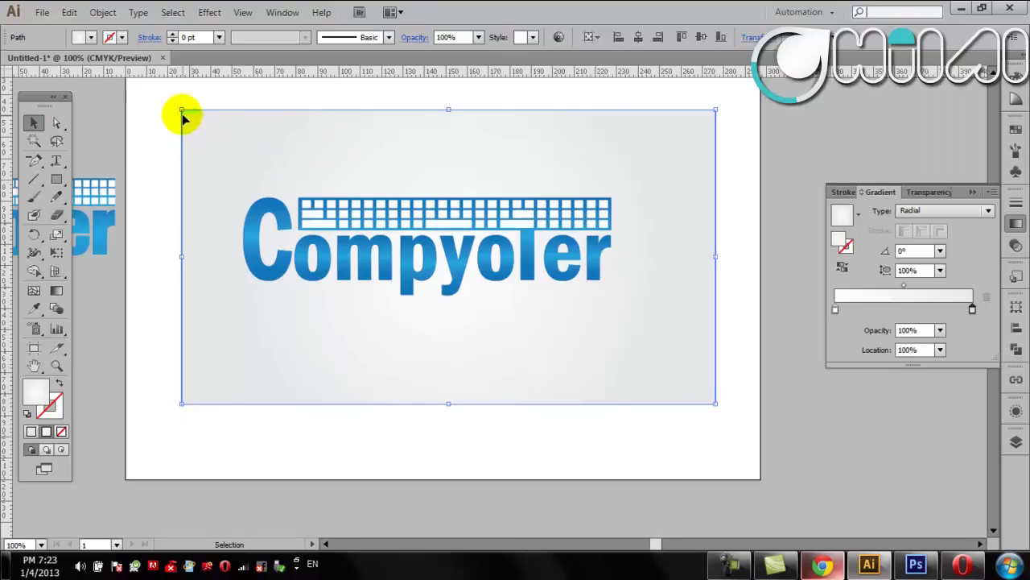
left_click_drag(181, 110, 126, 94)
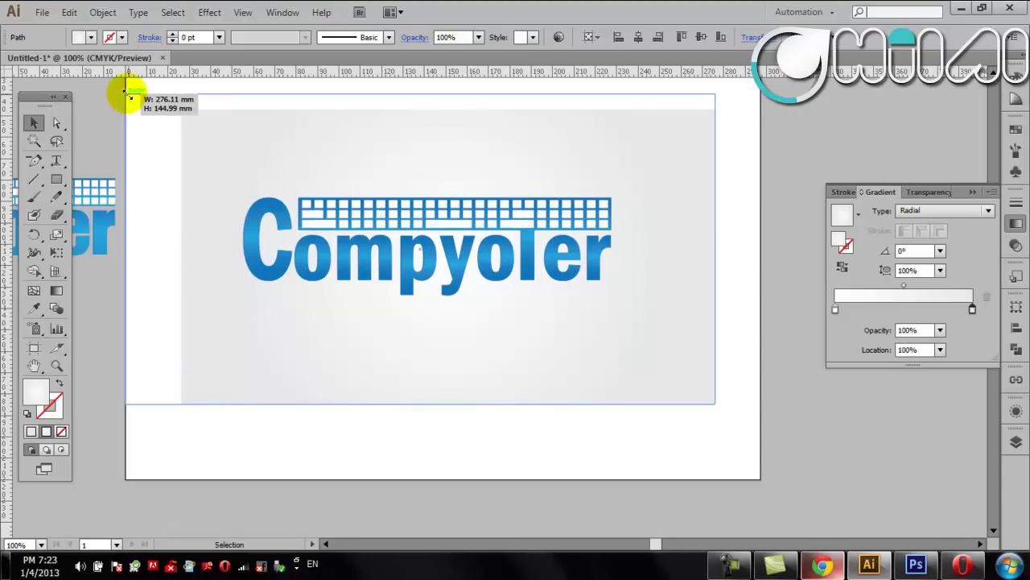
left_click_drag(715, 252, 760, 249)
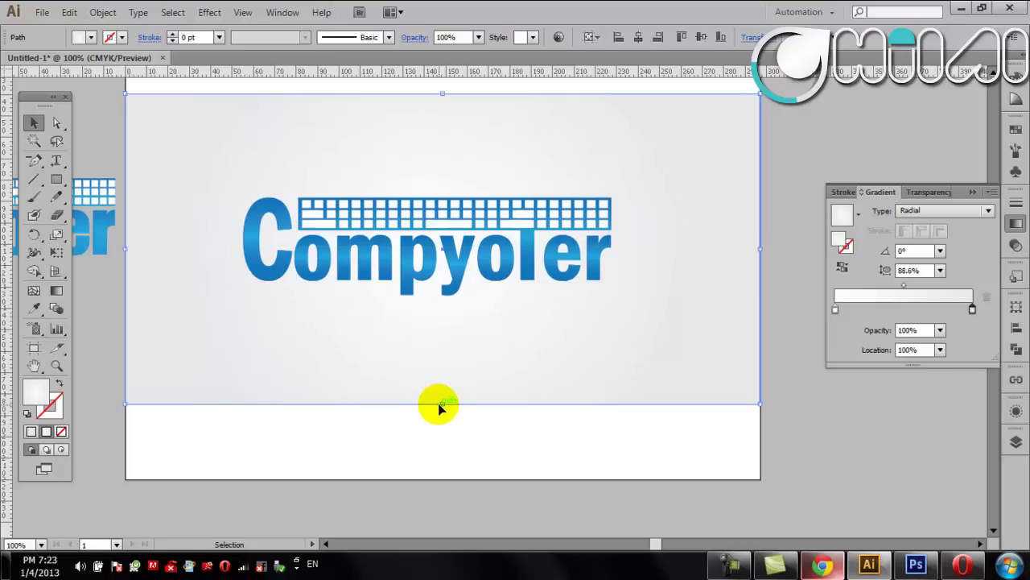
left_click_drag(444, 404, 448, 476)
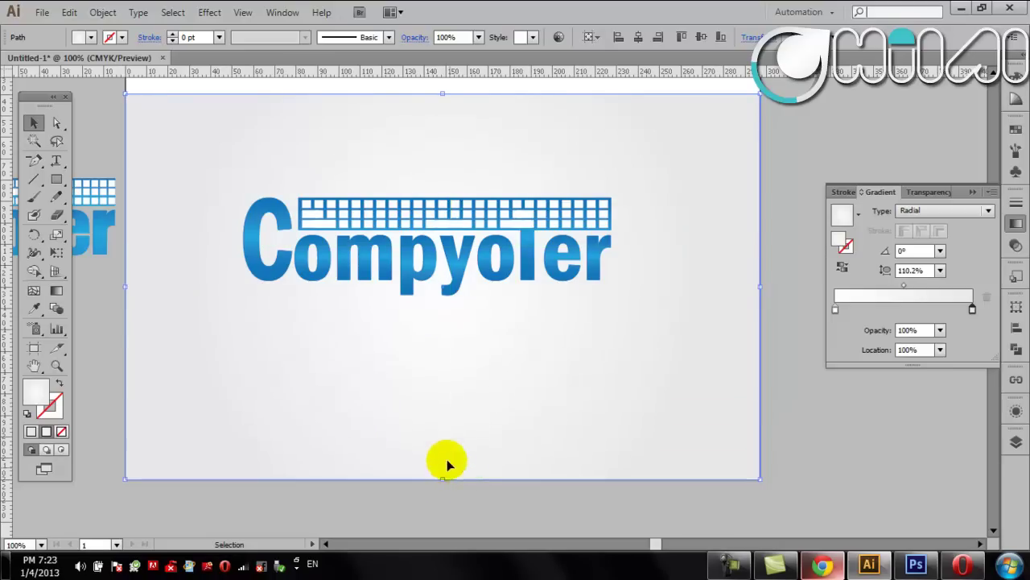
scroll(432, 250, "up", 1)
scroll(439, 156, "up", 2)
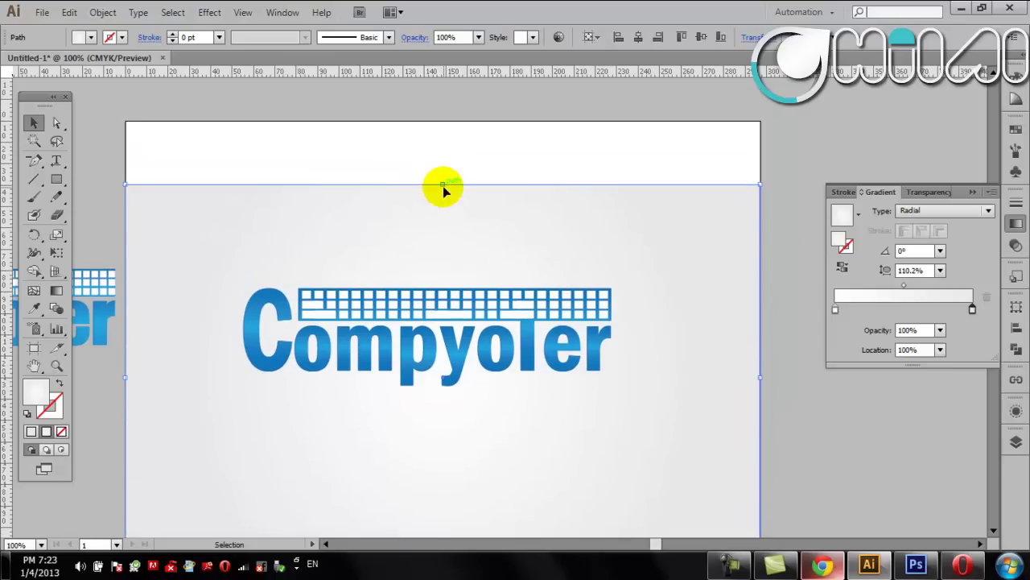
left_click_drag(442, 187, 443, 124)
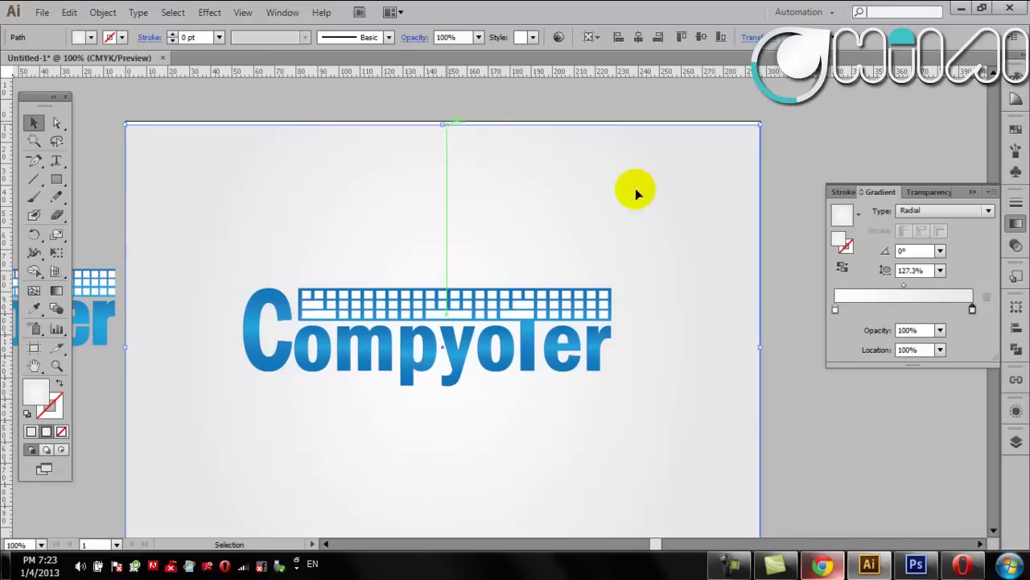
Move the inner white gradient stop to 42.47% and deselect the rectangle.
left_click(838, 310)
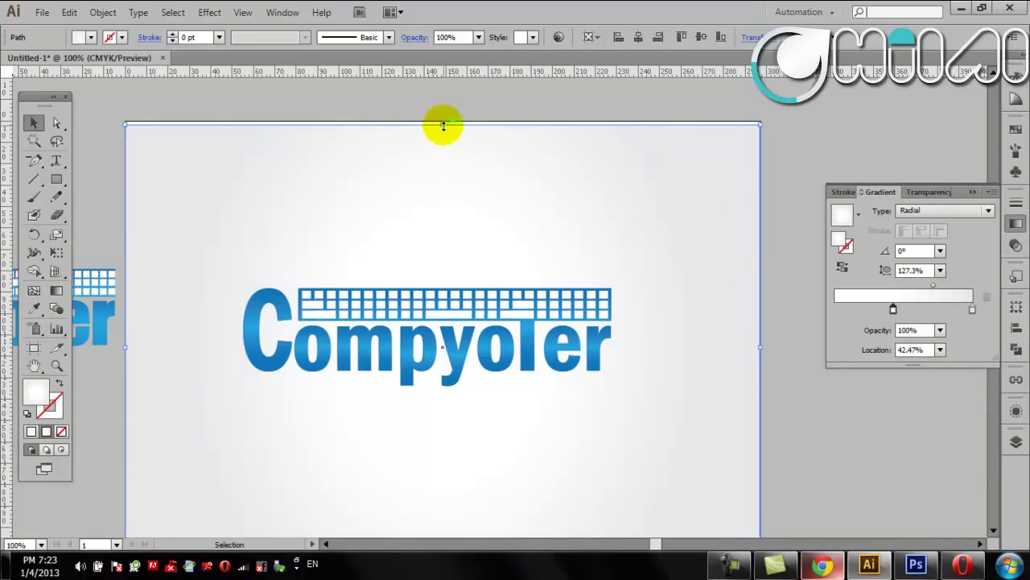
left_click_drag(443, 125, 460, 102)
left_click(462, 99)
left_click_drag(617, 301, 620, 272)
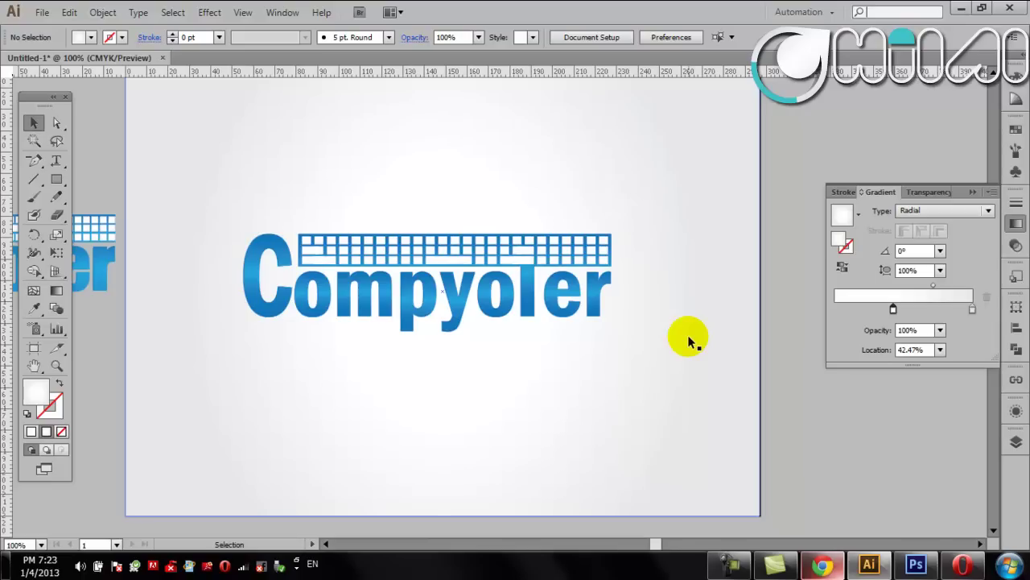
left_click(739, 566)
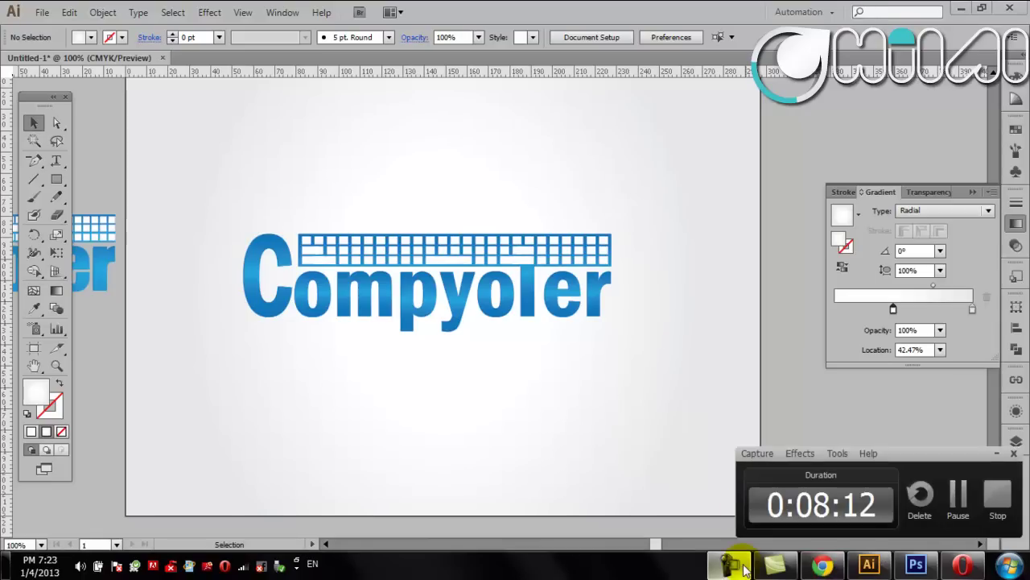